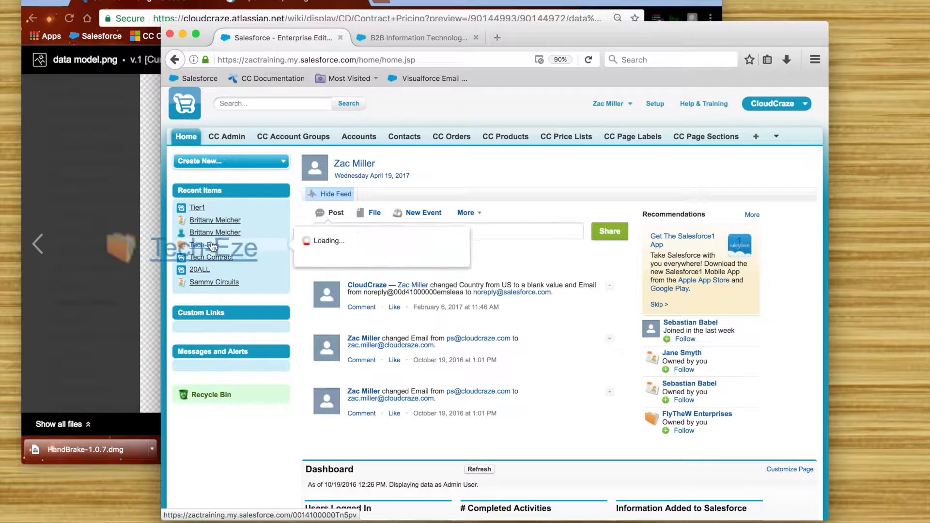
# Step: Open the Tech-Eze account record, and open the CC Price Groups page in a separate browser tab
pyautogui.click(213, 248)
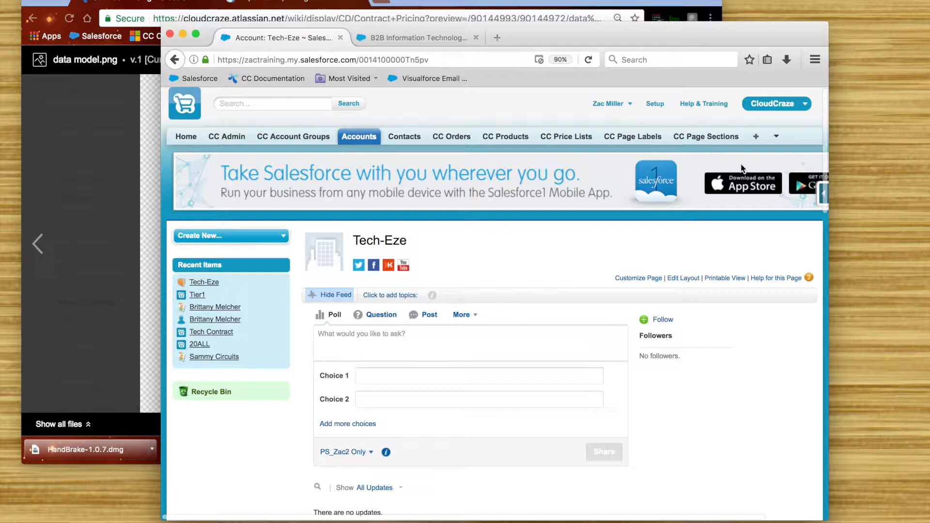
pyautogui.click(776, 136)
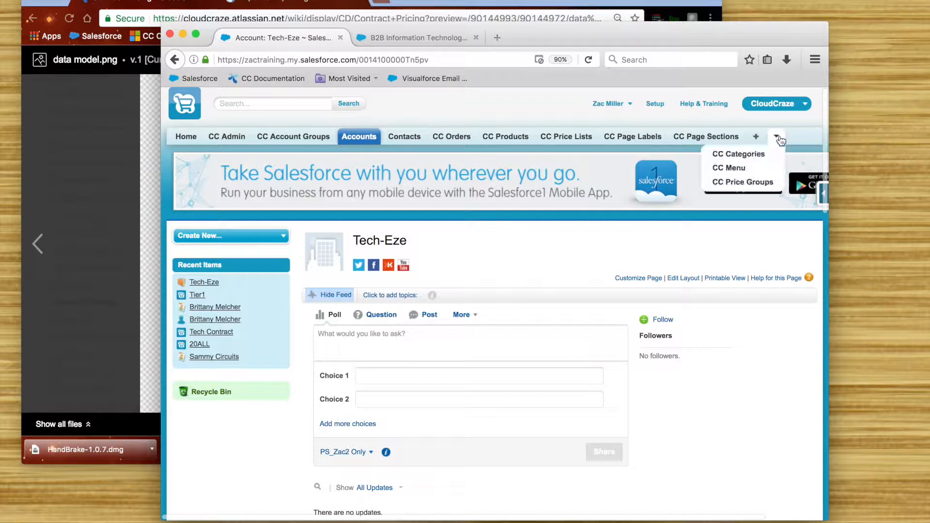
pyautogui.keyDown('super'); pyautogui.click(753, 183); pyautogui.keyUp('super')
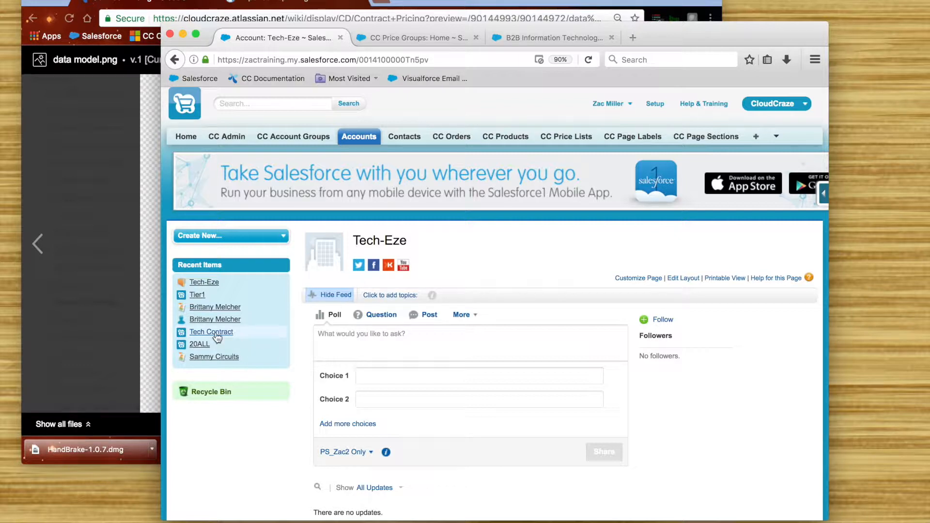
# Step: Open the Tech Contract price list in its own browser tab, view it, and return to the CC Price Groups page
pyautogui.moveTo(212, 335)
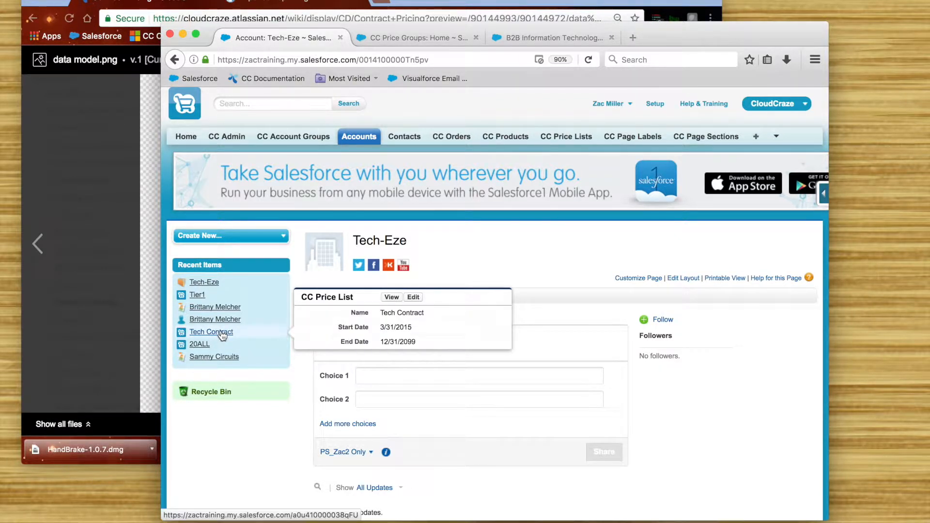
pyautogui.keyDown('super'); pyautogui.click(222, 335); pyautogui.keyUp('super')
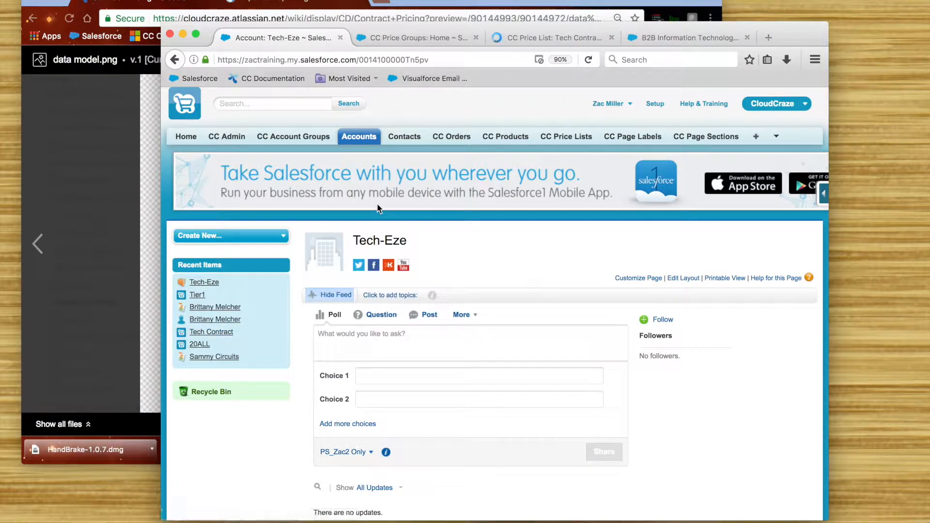
pyautogui.click(525, 41)
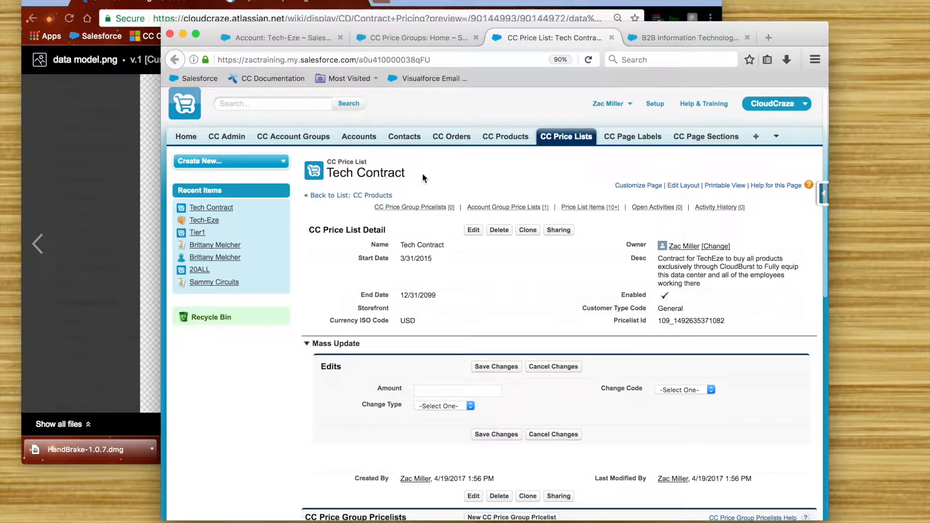
pyautogui.click(428, 39)
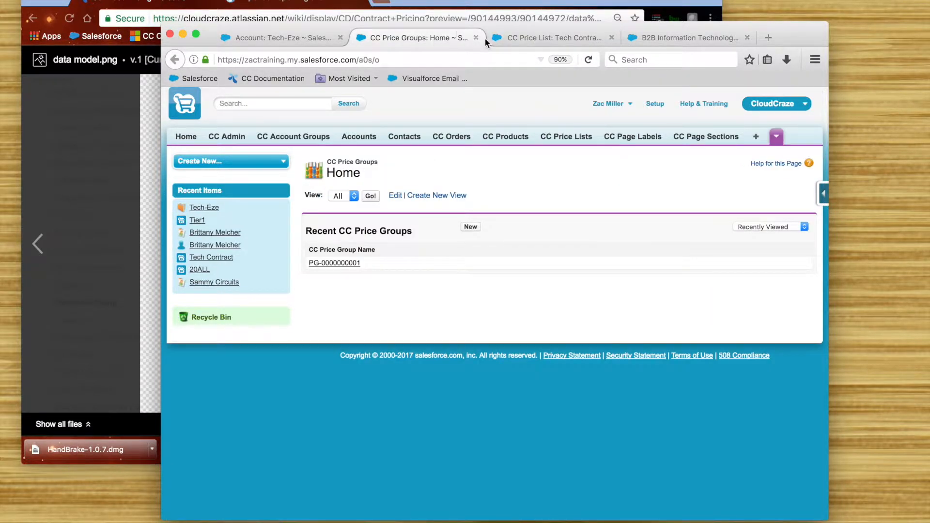
# Step: Arrange the two browser windows so the account side of the data model diagram shows beside the CC Price Groups page
pyautogui.moveTo(522, 25); pyautogui.dragTo(638, 25)
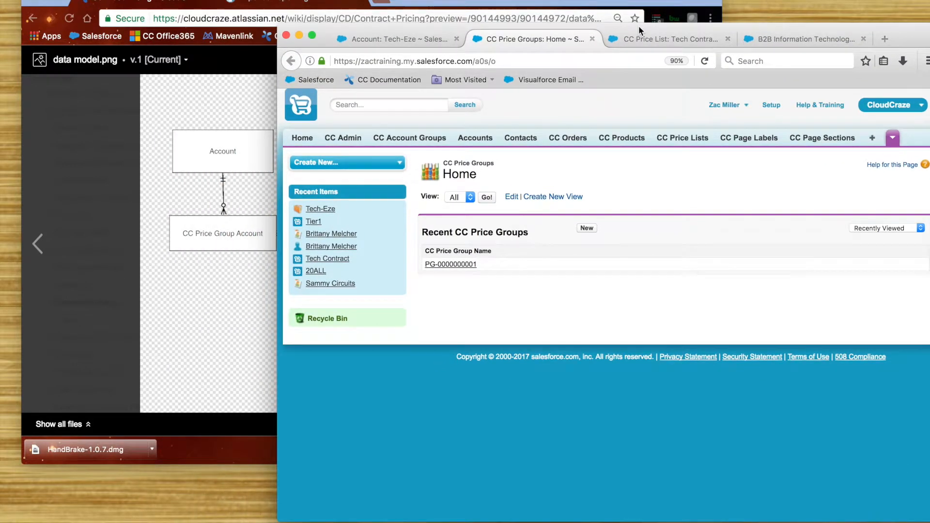
pyautogui.click(568, 3)
pyautogui.moveTo(569, 3); pyautogui.dragTo(415, 35)
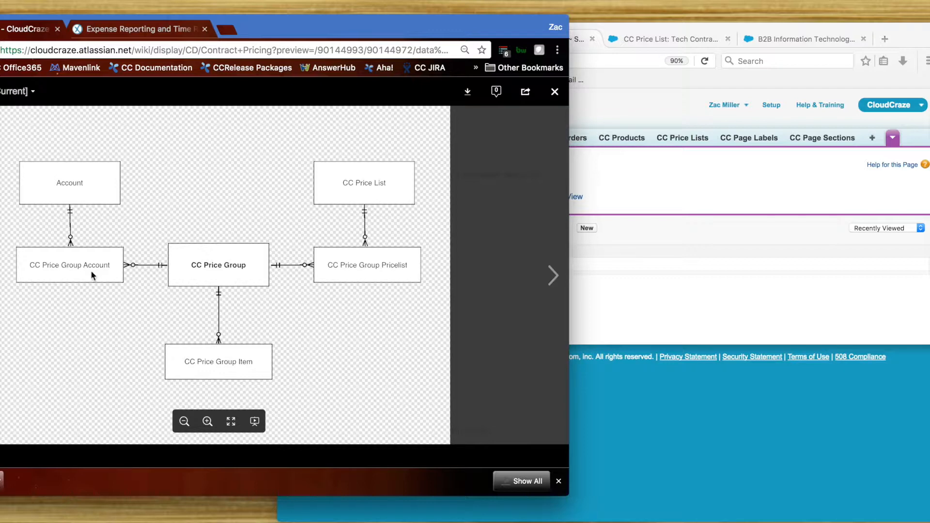
pyautogui.moveTo(672, 23); pyautogui.dragTo(647, 0)
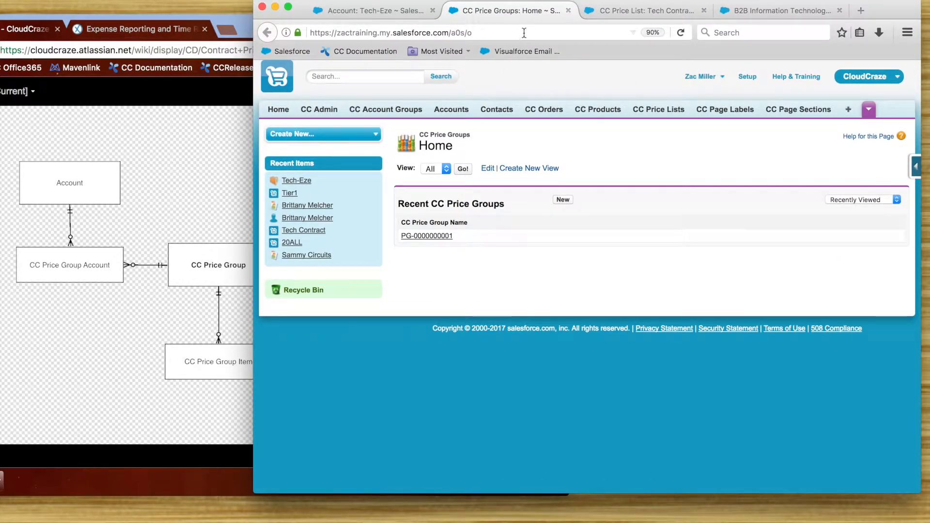
# Step: Start a new CC price group named "Tech Group 1" with price group ID 5678, leaving the group type blank
pyautogui.click(562, 200)
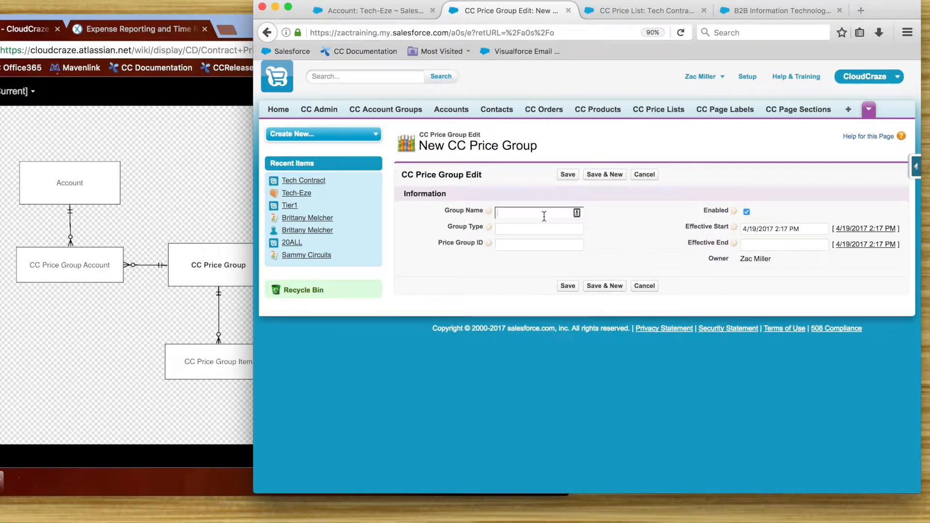
pyautogui.write('Tech Group 1')
pyautogui.moveTo(490, 230)
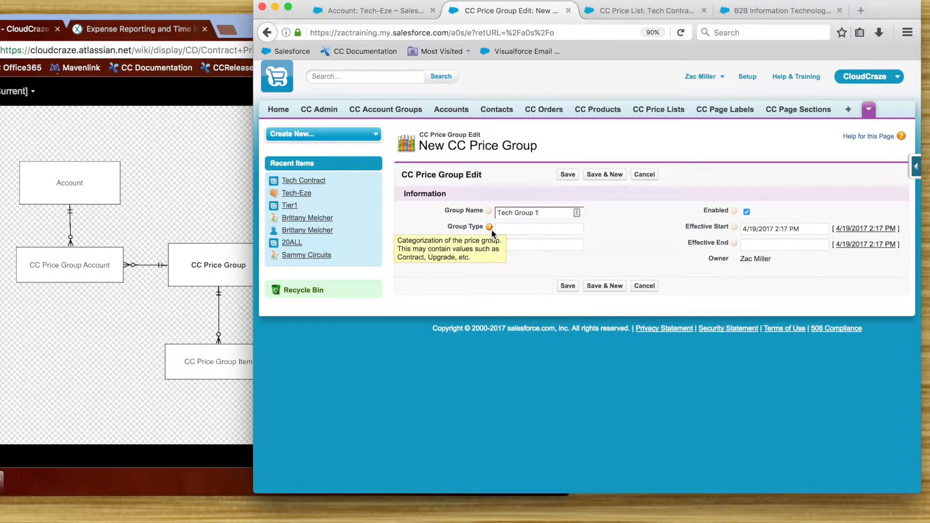
pyautogui.click(517, 229)
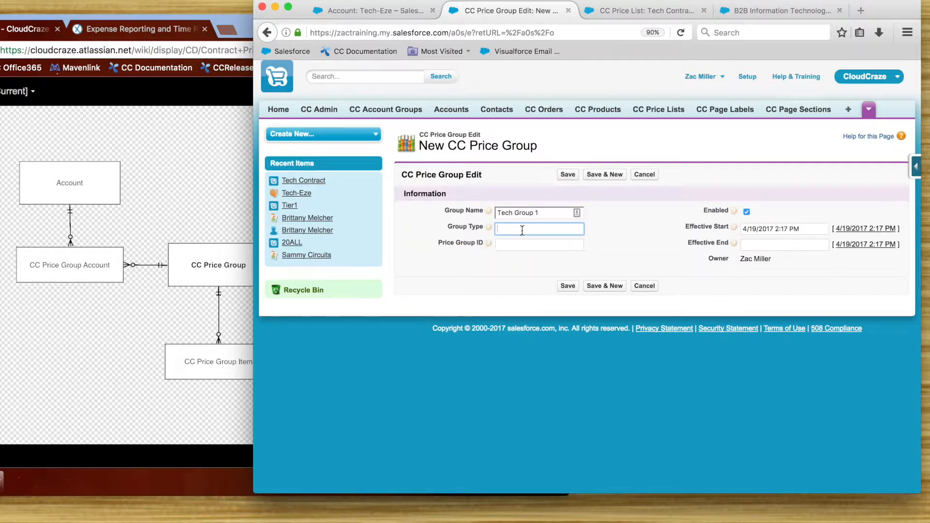
pyautogui.click(546, 246)
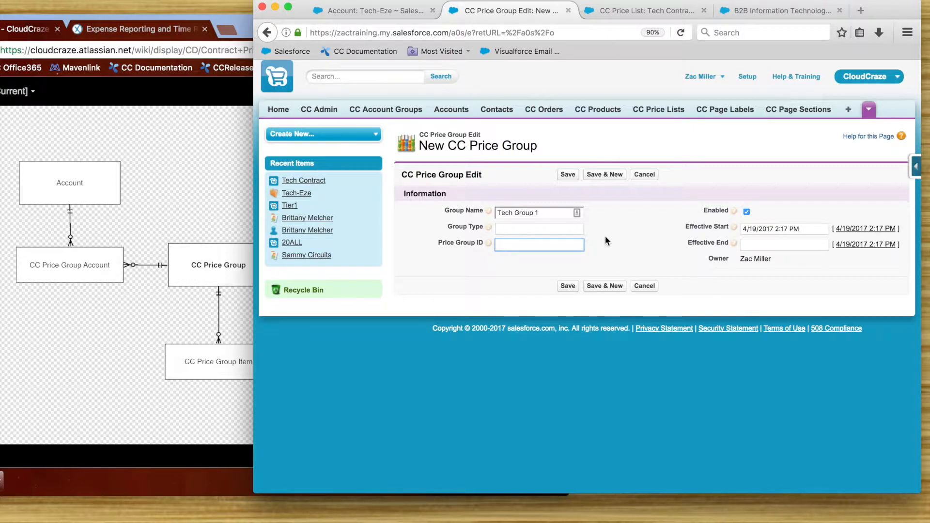
pyautogui.write('5678')
# Step: Set the price group's effective end date to 9/19/2017 and save the record
pyautogui.click(808, 247)
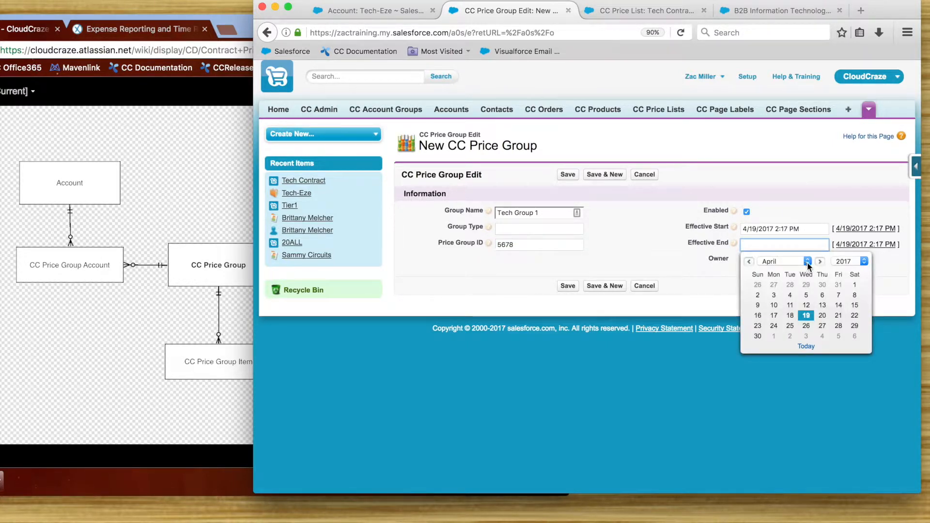
pyautogui.click(820, 262)
pyautogui.click(820, 262)
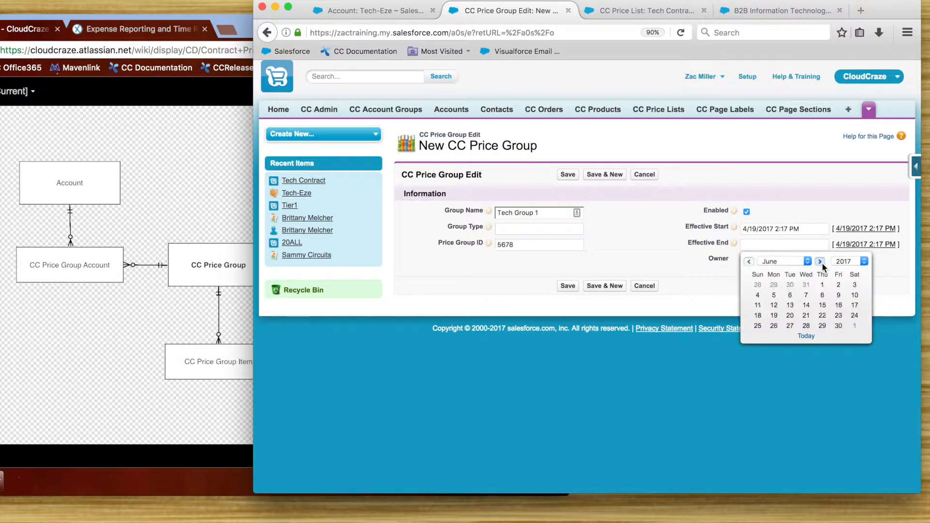
pyautogui.click(820, 262)
pyautogui.click(821, 262)
pyautogui.click(853, 305)
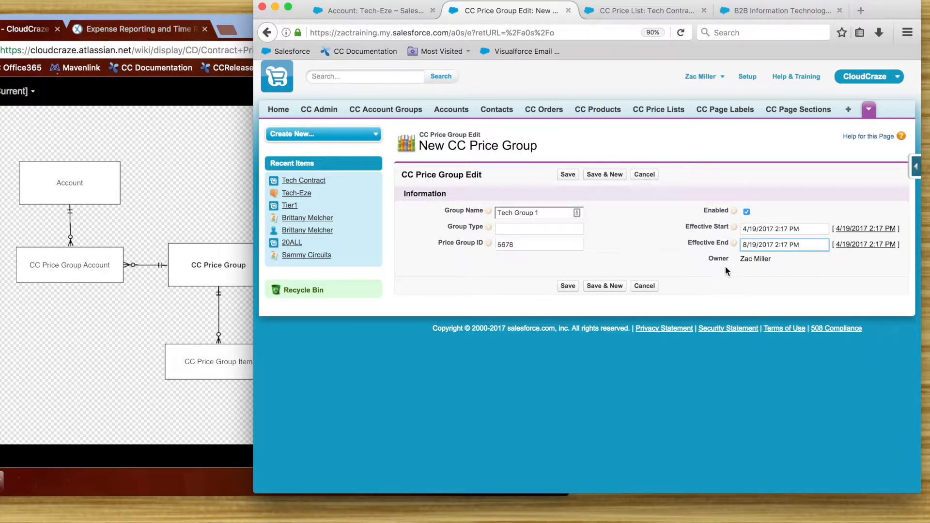
pyautogui.click(793, 247)
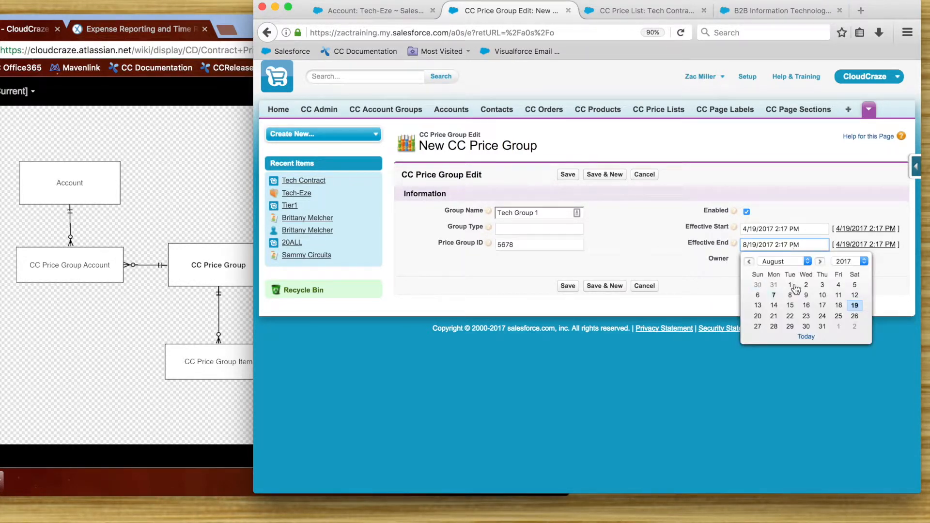
pyautogui.click(820, 261)
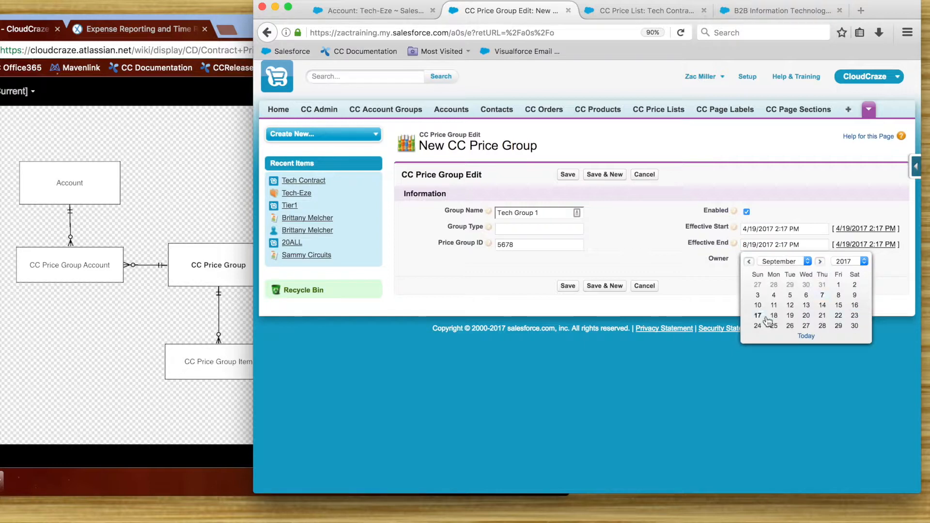
pyautogui.click(790, 315)
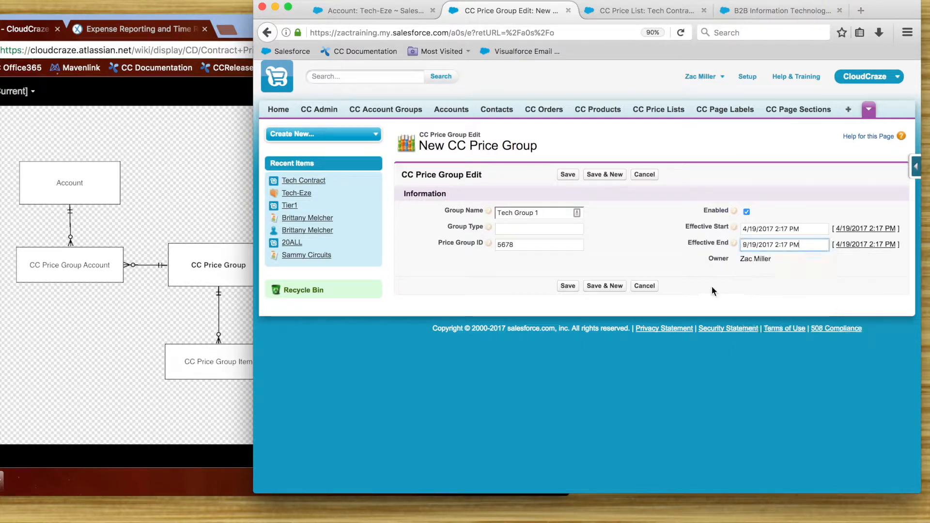
pyautogui.click(565, 287)
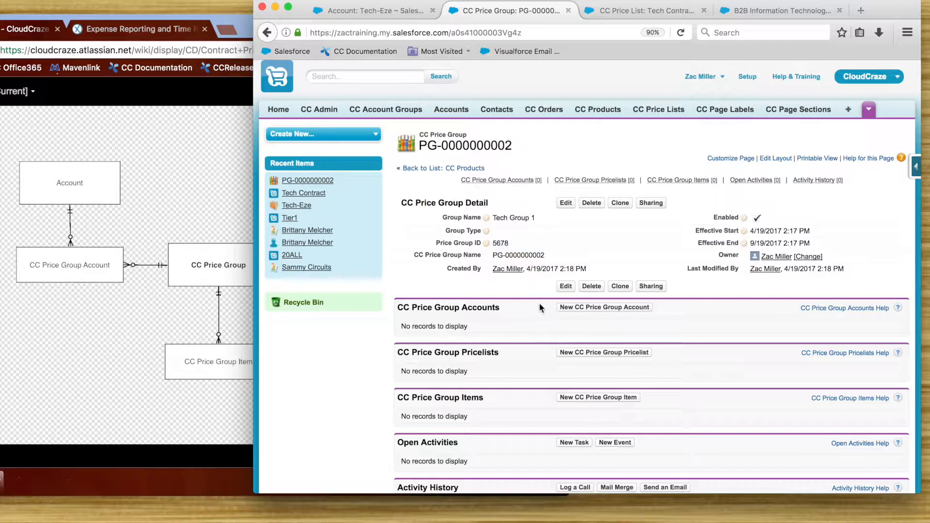
# Step: Start a new CC price group account from the price group and look up "tech" to select Tech-Eze as its account
pyautogui.click(588, 311)
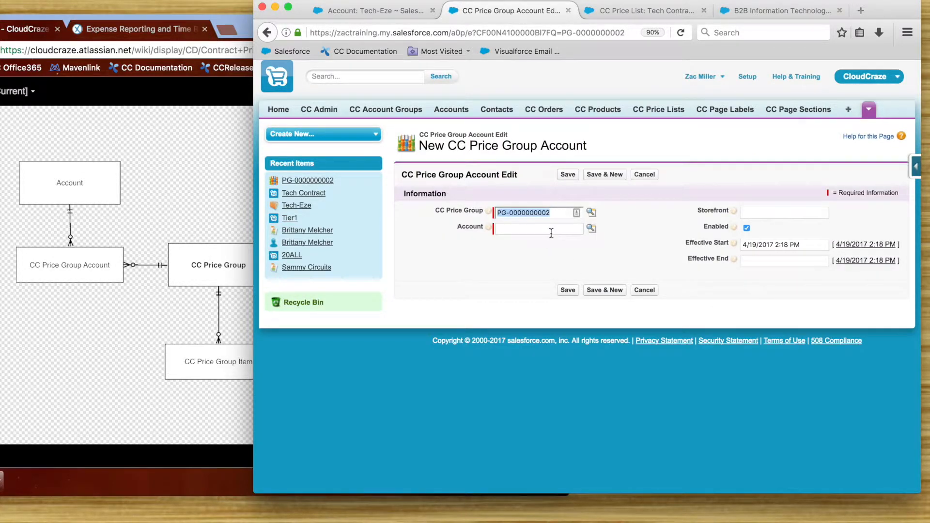
pyautogui.click(552, 230)
pyautogui.write('te')
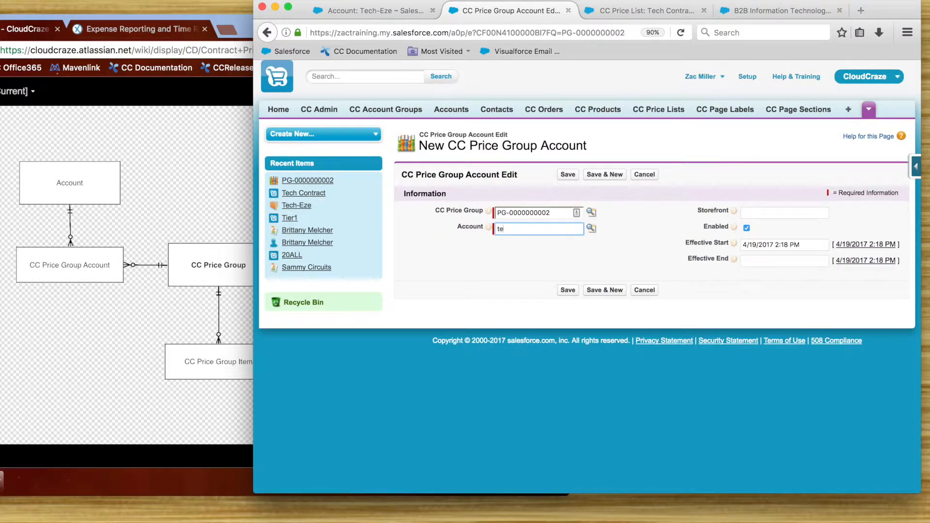
pyautogui.write('ch')
pyautogui.press('Tab')
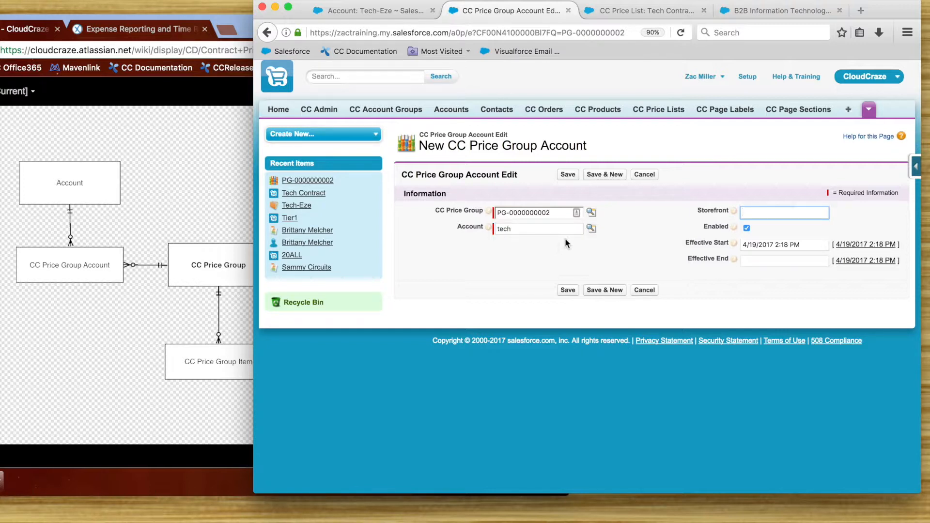
pyautogui.click(591, 229)
pyautogui.moveTo(578, 271); pyautogui.dragTo(478, 147)
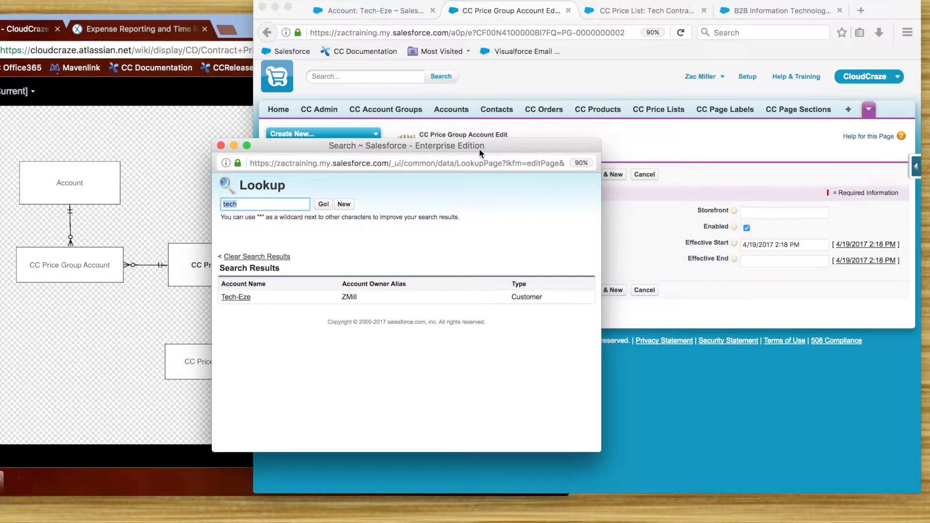
pyautogui.click(241, 298)
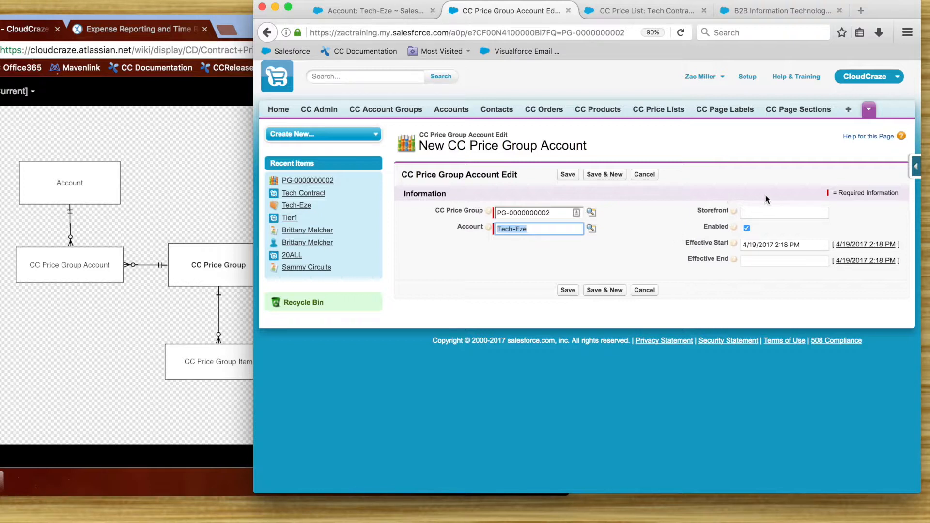
# Step: Add the Price Group Account ID field below Account in the CC Price Group Account page layout and save the layout
pyautogui.click(915, 169)
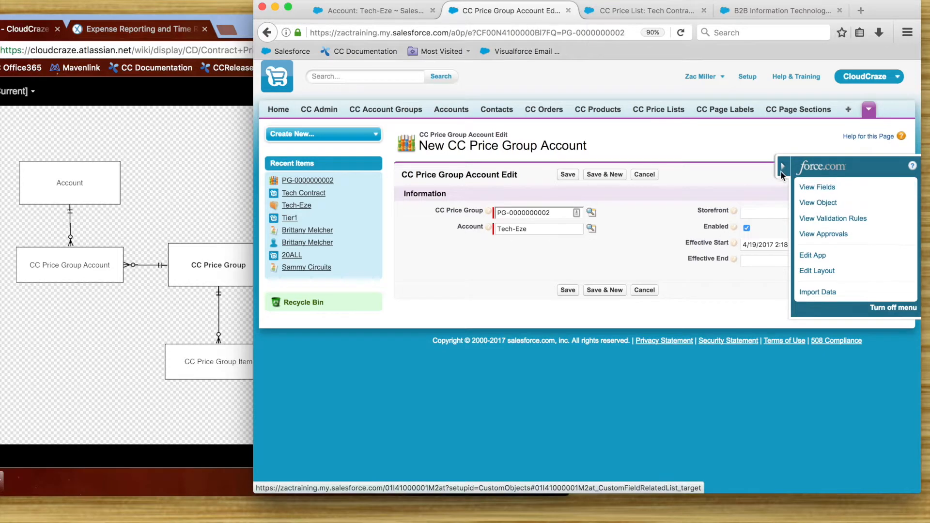
pyautogui.click(831, 270)
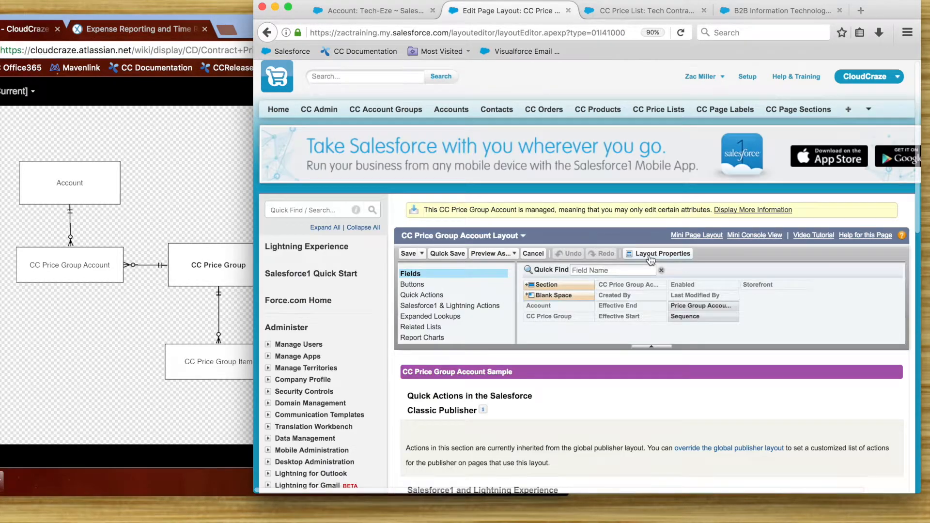
pyautogui.scroll(-15, 650, 260)
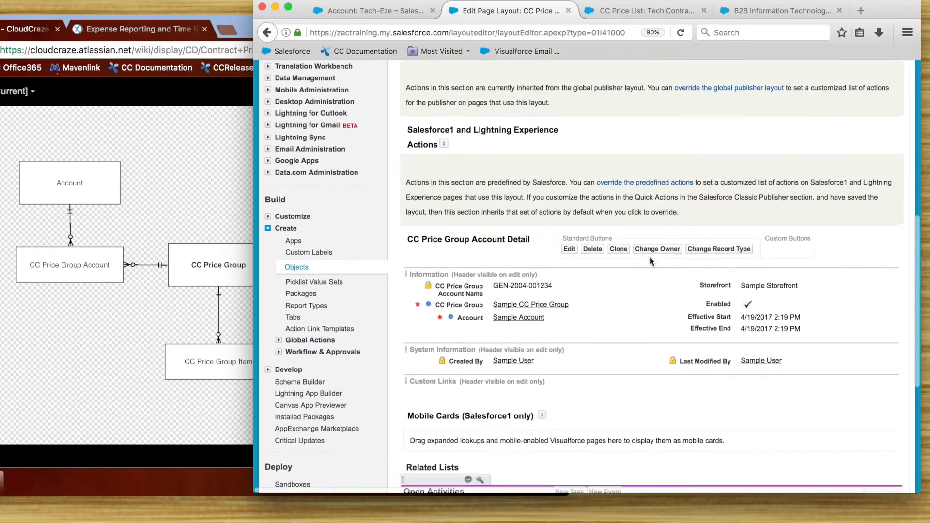
pyautogui.scroll(-5, 649, 256)
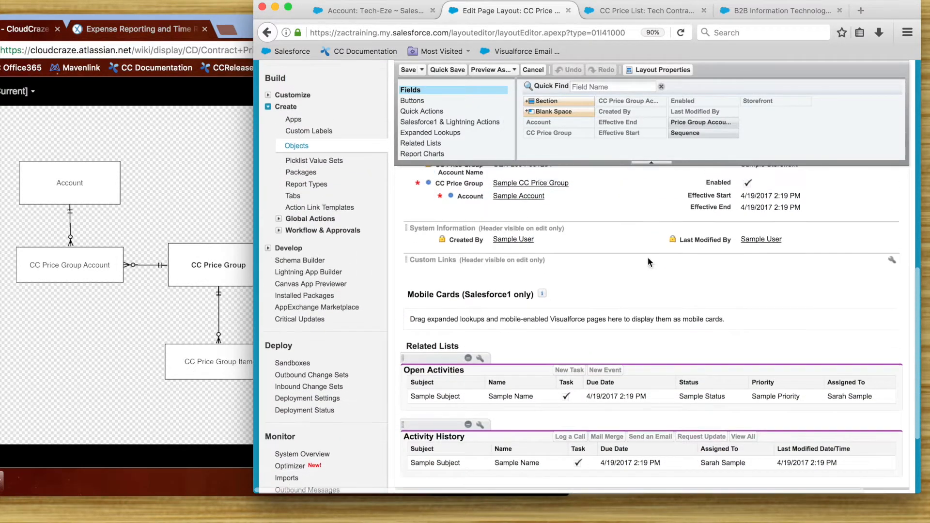
pyautogui.scroll(2, 648, 257)
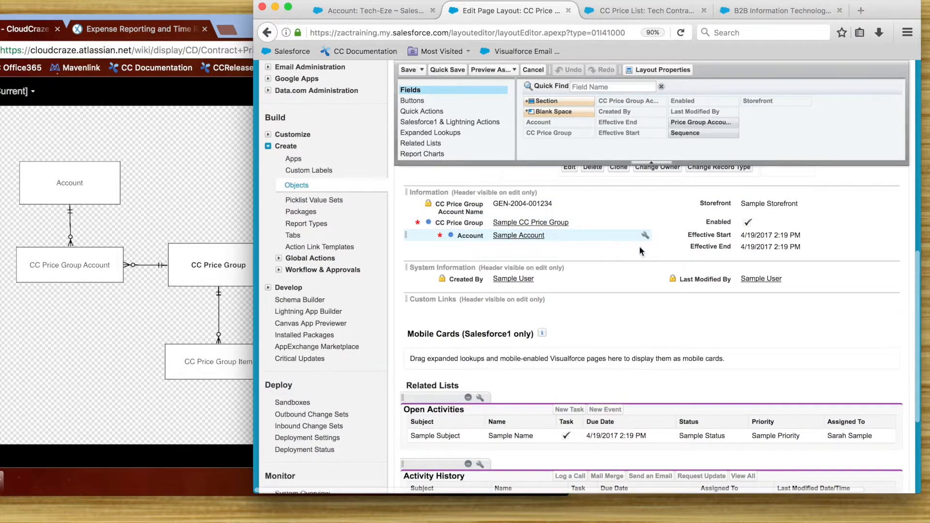
pyautogui.moveTo(704, 134)
pyautogui.click(710, 134)
pyautogui.moveTo(710, 122); pyautogui.dragTo(479, 239)
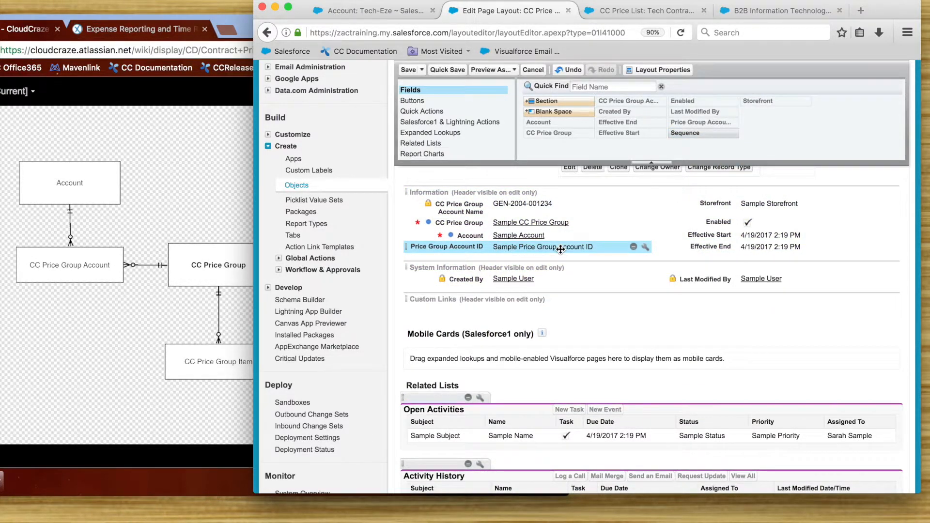
pyautogui.click(412, 69)
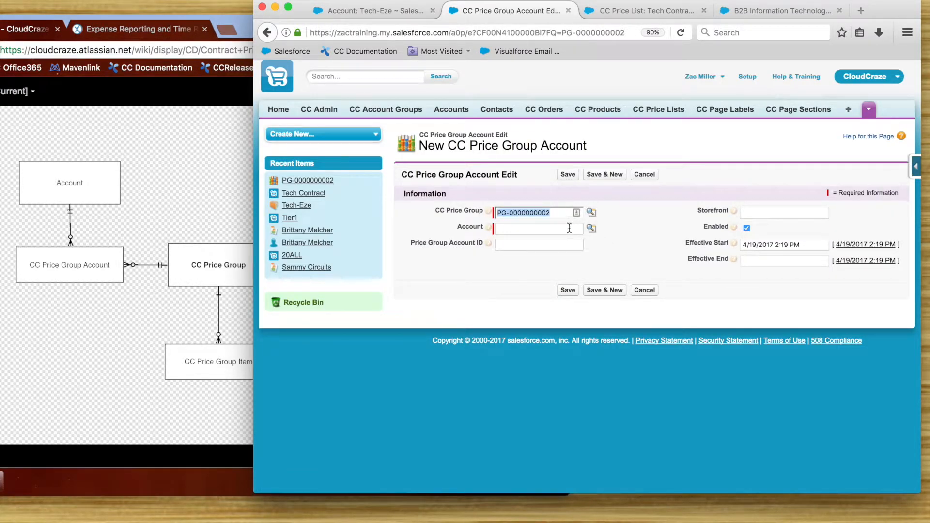
# Step: Look up "tech" to select Tech-Eze as the new price group account's account and set its storefront to DefaultStore
pyautogui.click(543, 229)
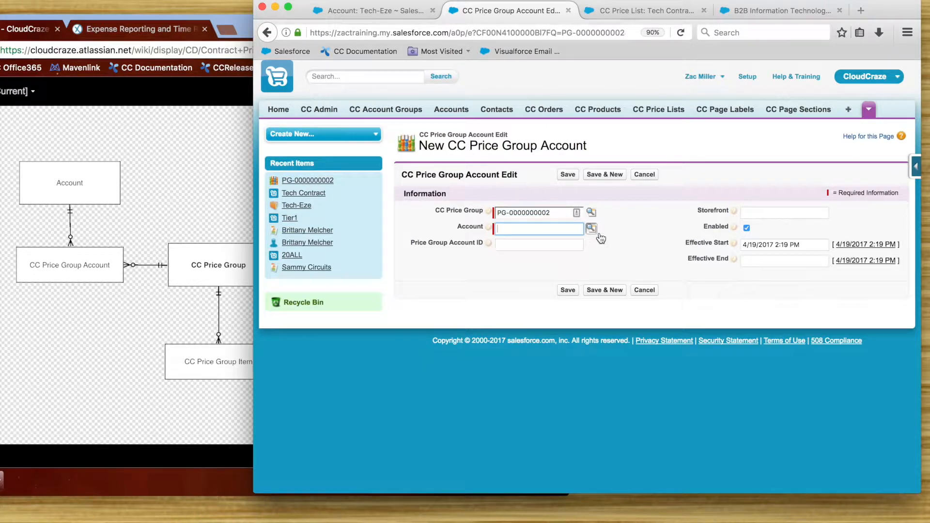
pyautogui.write('tech')
pyautogui.click(593, 228)
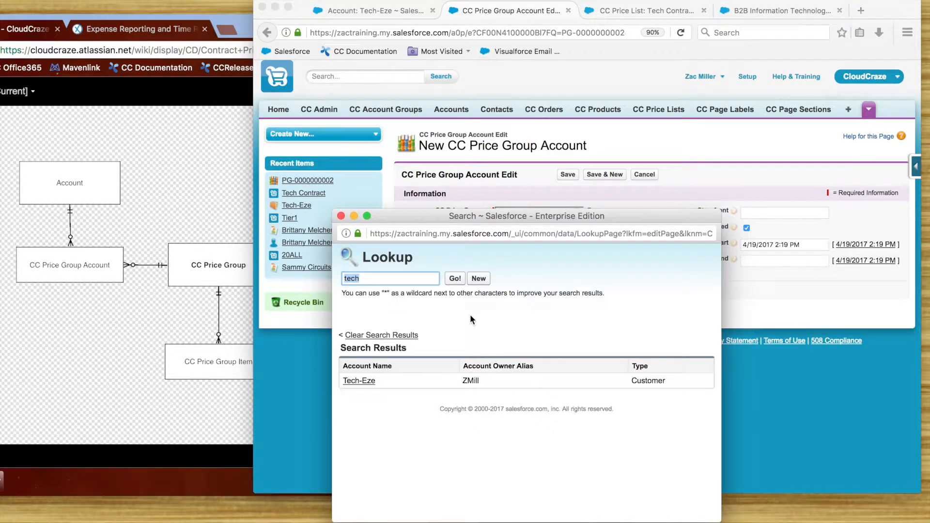
pyautogui.click(355, 383)
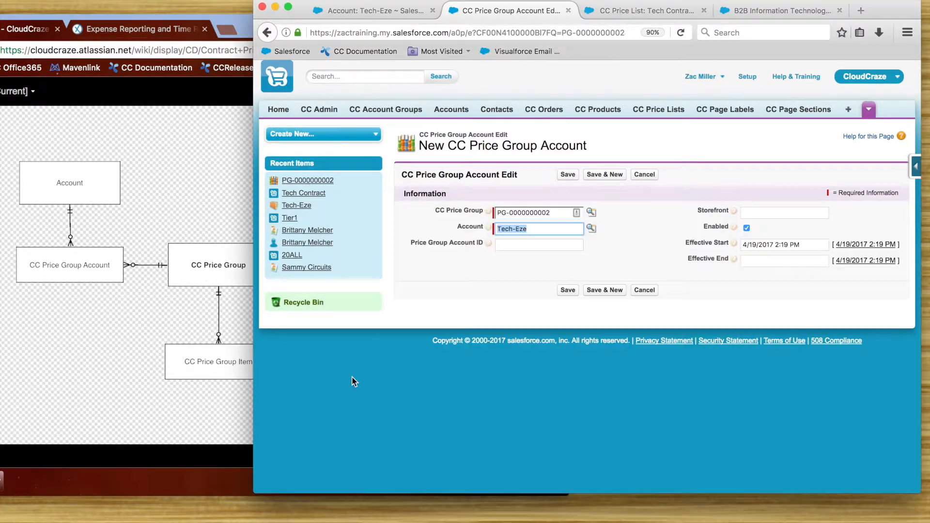
pyautogui.click(804, 212)
pyautogui.write('def')
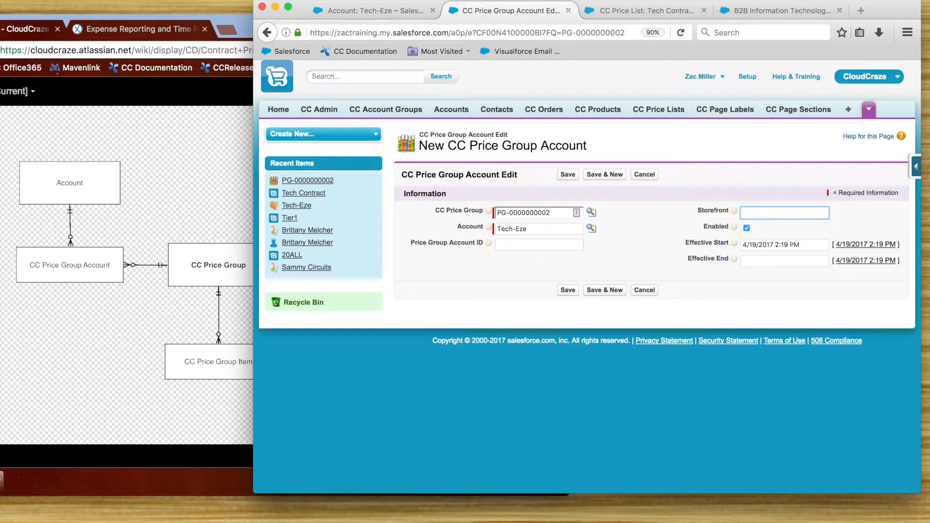
pyautogui.write('faultStore')
# Step: Set the price group account's effective end date to 9/19/2017 and save the record
pyautogui.click(791, 256)
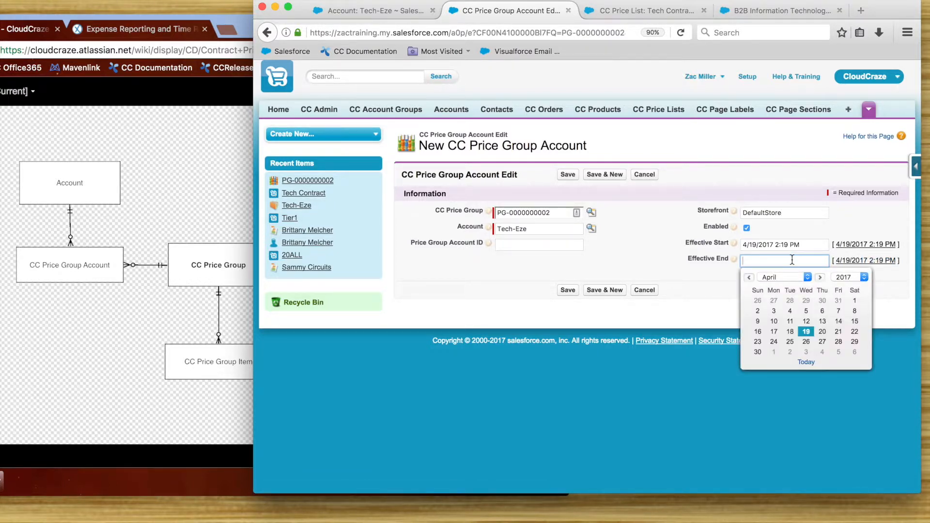
pyautogui.click(819, 278)
pyautogui.click(819, 279)
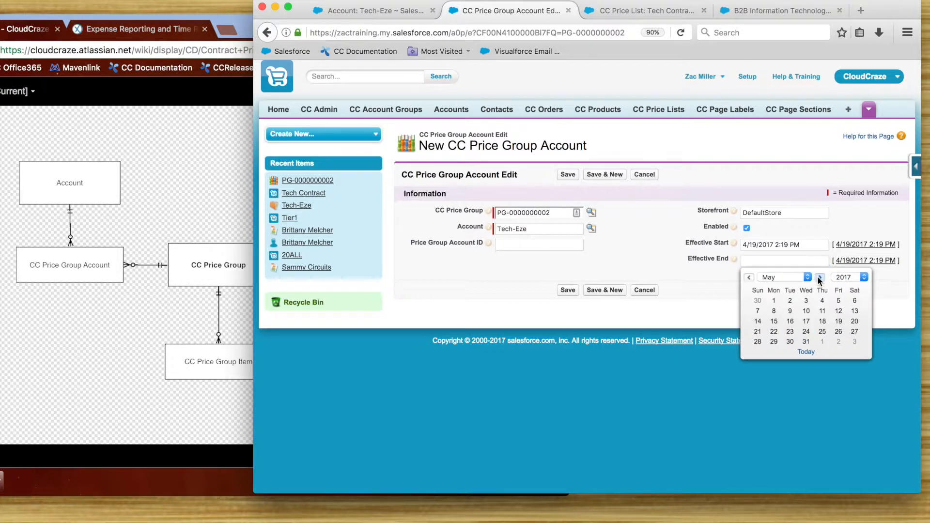
pyautogui.click(820, 280)
pyautogui.click(820, 279)
pyautogui.click(820, 279)
pyautogui.click(819, 280)
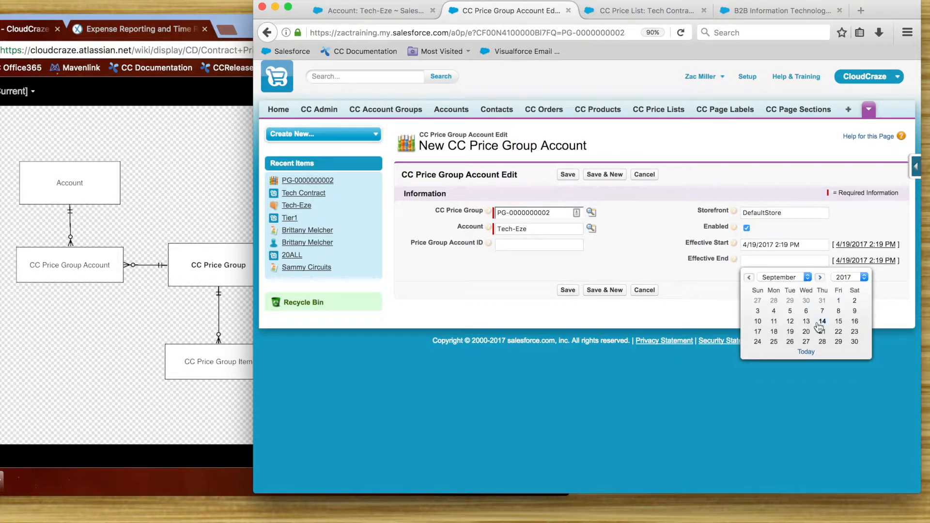
pyautogui.click(789, 333)
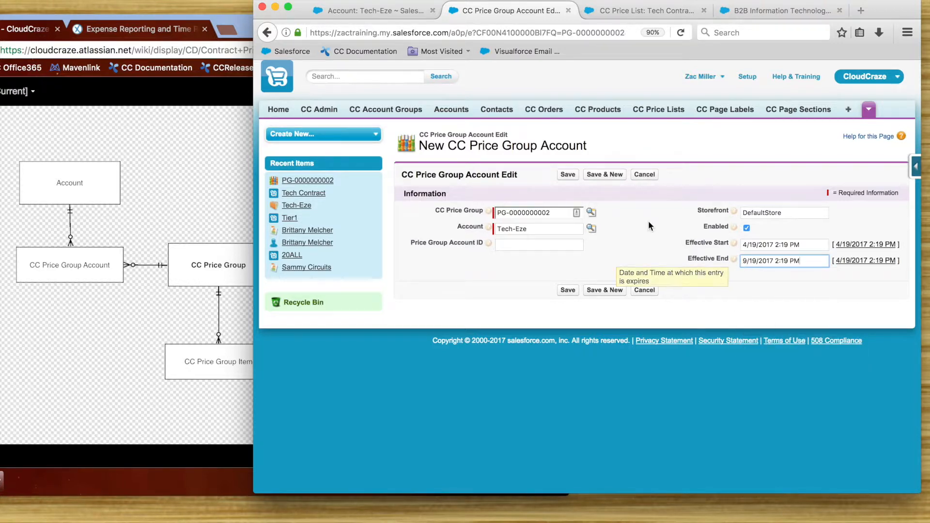
pyautogui.click(570, 291)
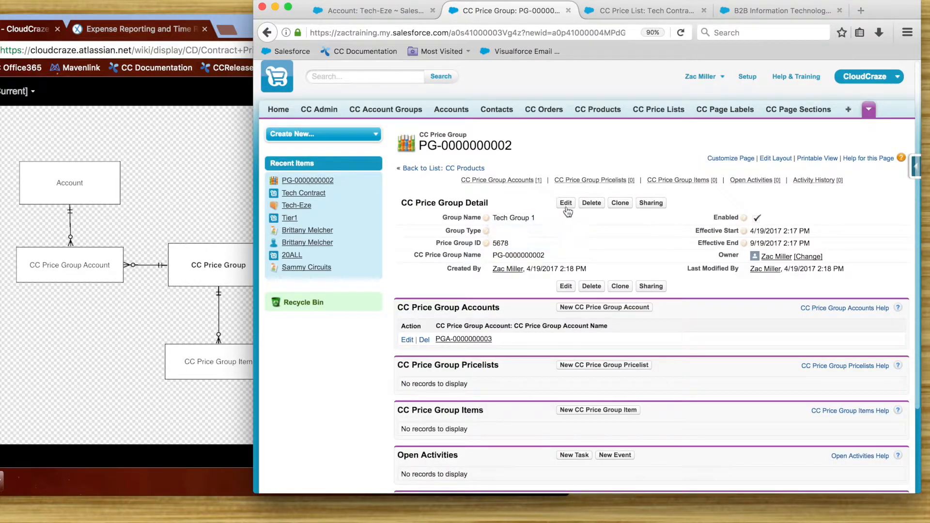
# Step: Move the browser window aside to examine the price group data model diagram, including the price list relationships, and move it back
pyautogui.scroll(-2, 567, 216)
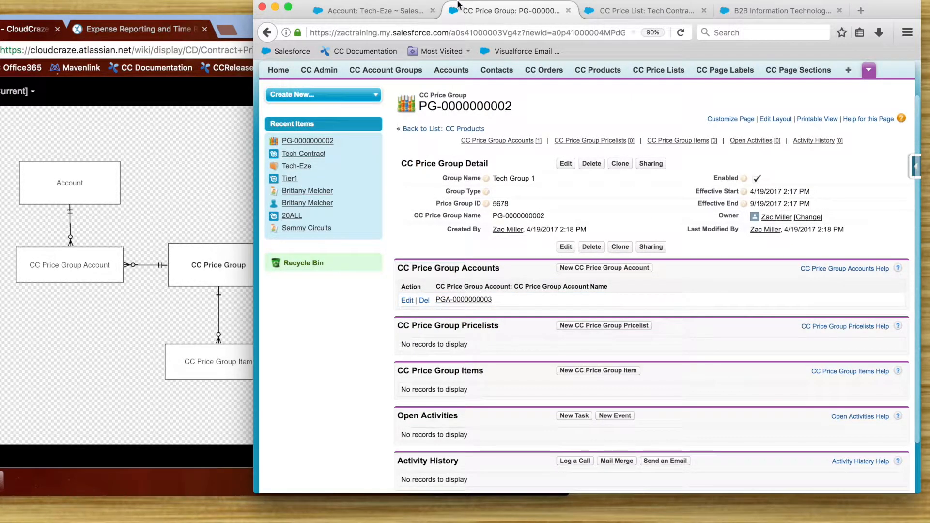
pyautogui.moveTo(471, 5); pyautogui.dragTo(535, 11)
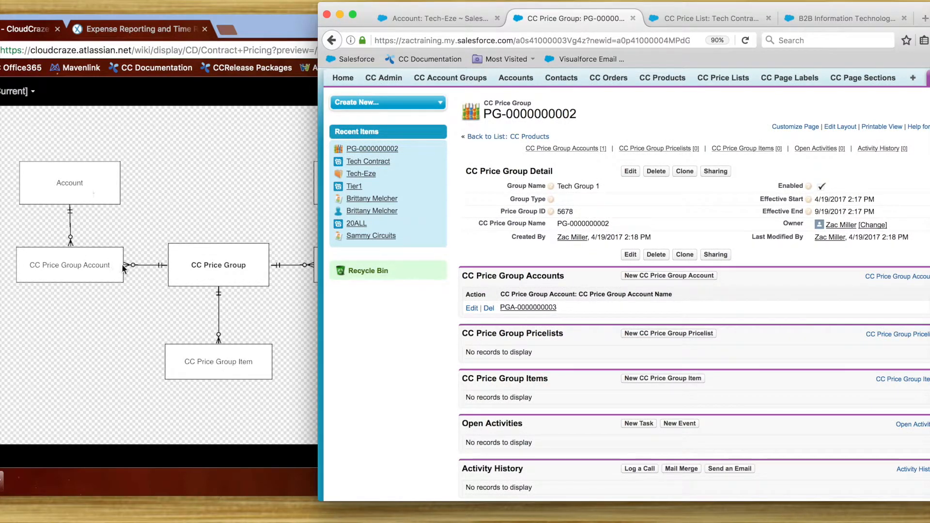
pyautogui.moveTo(405, 11); pyautogui.dragTo(515, 15)
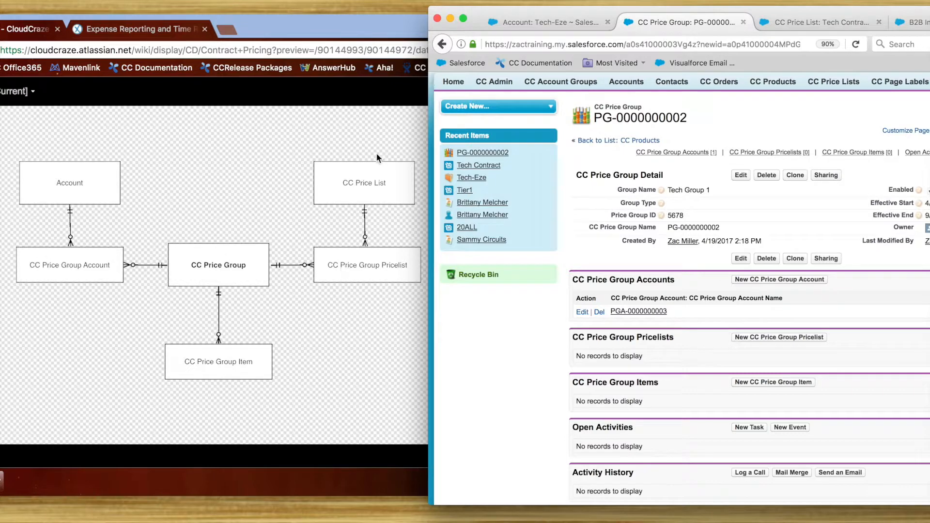
pyautogui.moveTo(534, 13); pyautogui.dragTo(311, 7)
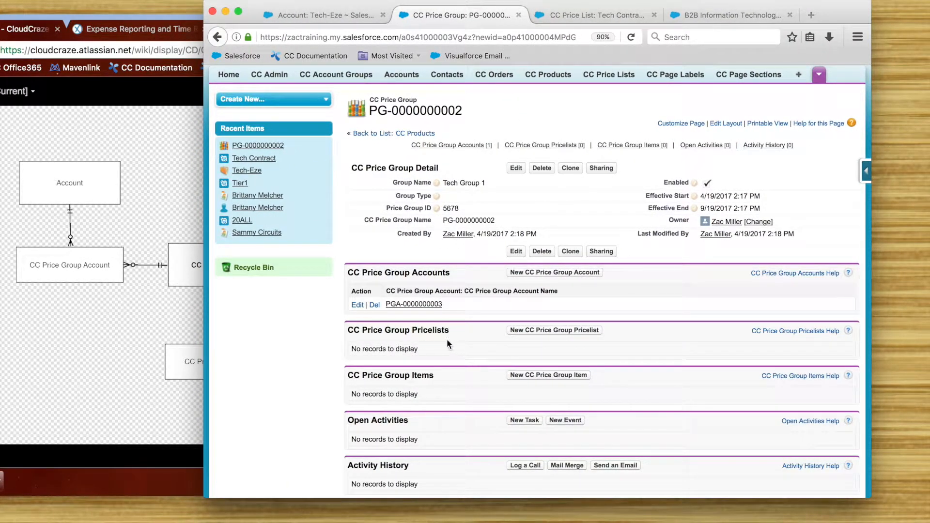
# Step: Start a new CC price group pricelist from the price group and look up "tech" to select Tech Contract as its price list
pyautogui.click(545, 334)
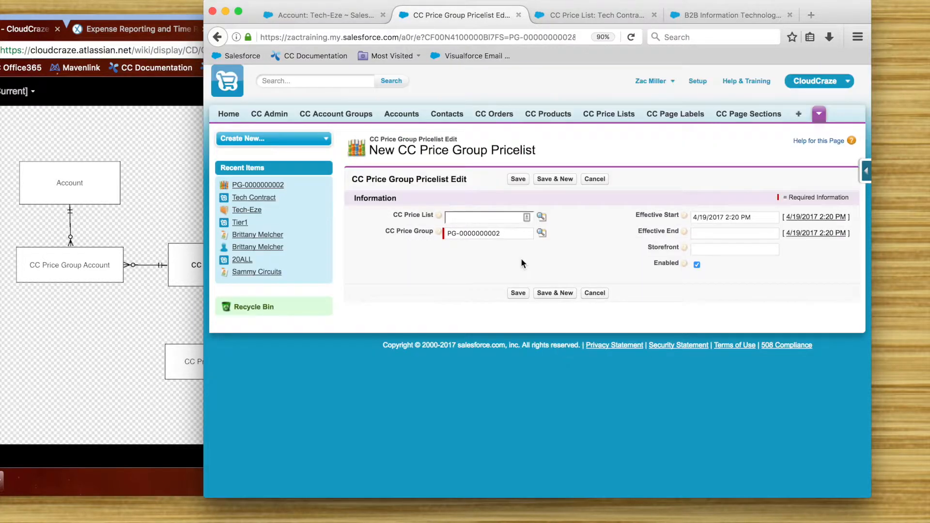
pyautogui.click(502, 217)
pyautogui.click(597, 15)
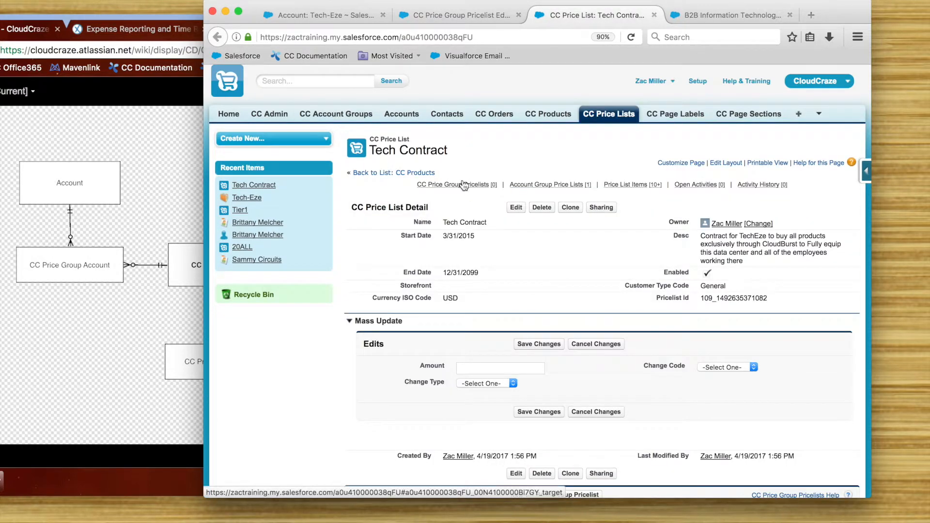
pyautogui.click(453, 17)
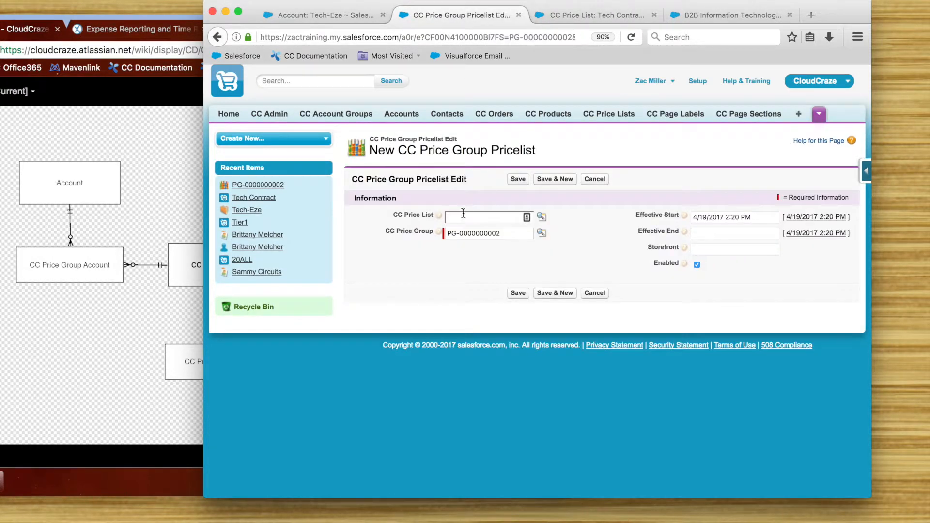
pyautogui.write('z')
pyautogui.click(542, 217)
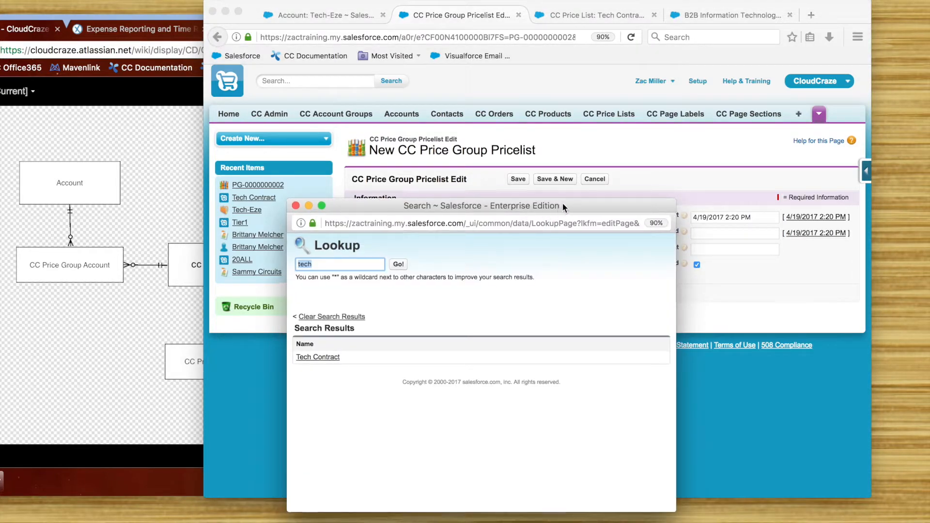
pyautogui.moveTo(557, 206); pyautogui.dragTo(582, 204)
pyautogui.click(334, 356)
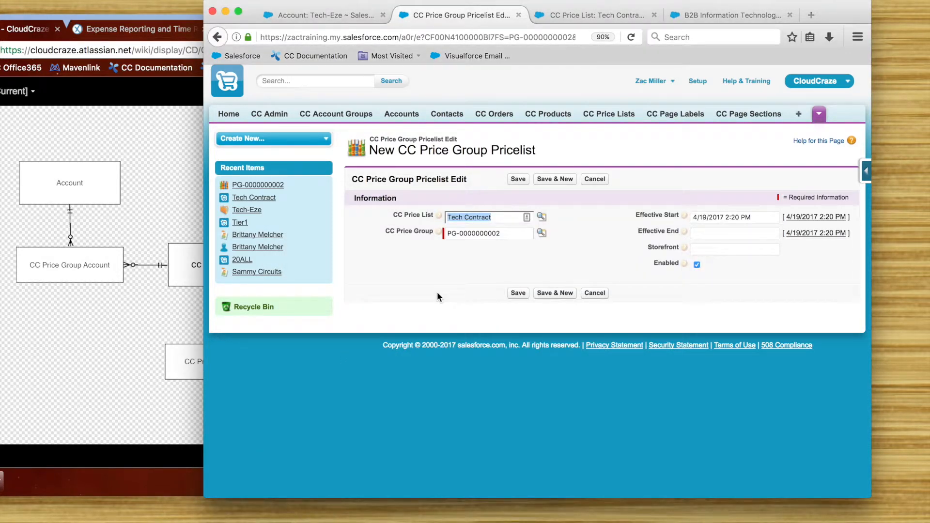
# Step: Set the price group pricelist's effective end date to 9/19/2017 and storefront to DefaultStore, and save the record
pyautogui.click(729, 237)
pyautogui.click(770, 249)
pyautogui.click(770, 249)
pyautogui.click(770, 250)
pyautogui.click(770, 249)
pyautogui.click(770, 249)
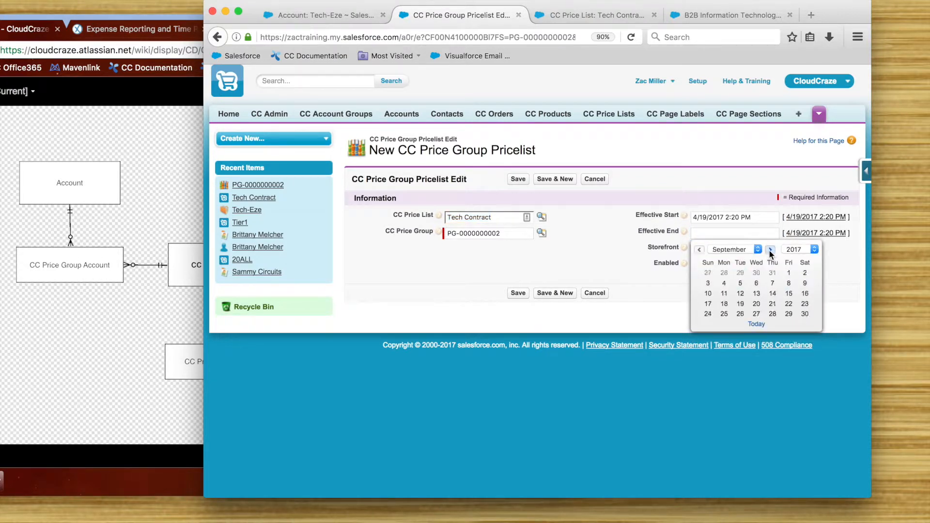
pyautogui.click(741, 303)
pyautogui.click(732, 251)
pyautogui.write('DefaultStore')
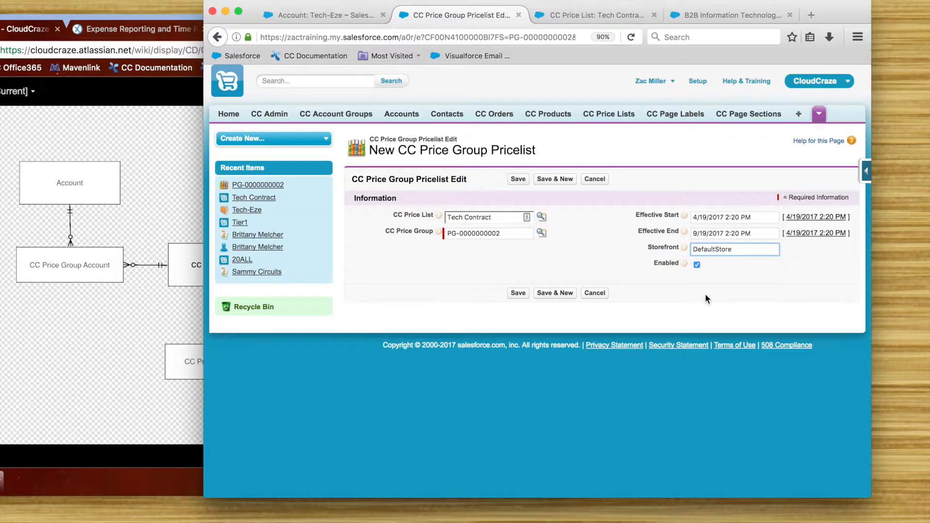
pyautogui.click(525, 296)
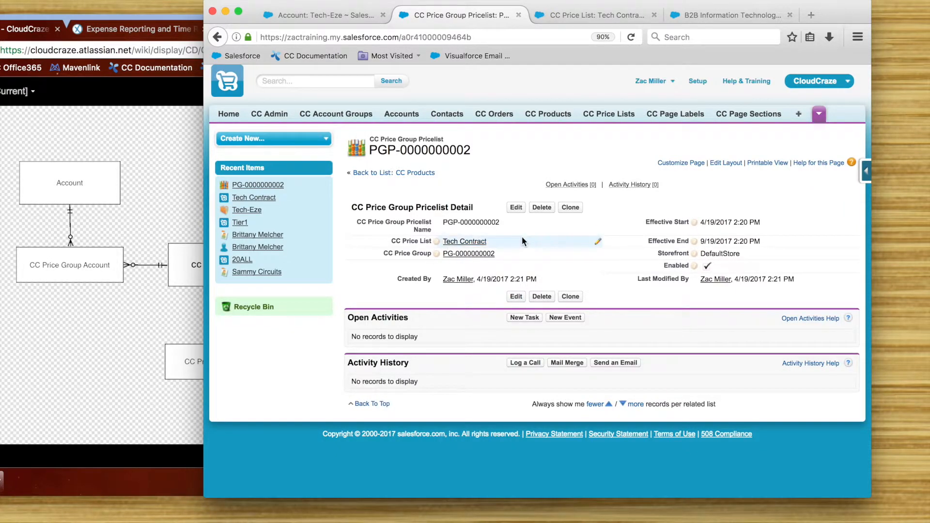
# Step: Return to the price group record and start a new CC price group item from it
pyautogui.click(473, 254)
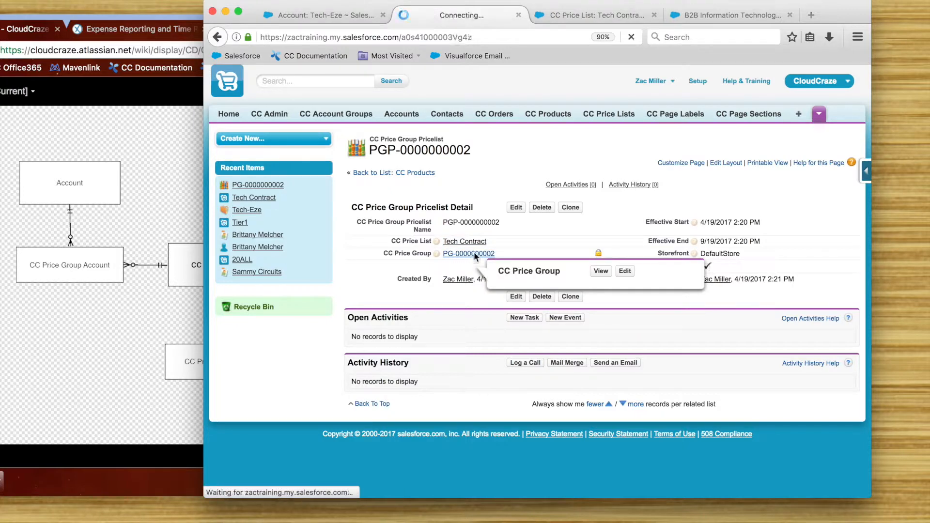
pyautogui.scroll(-3, 627, 280)
pyautogui.scroll(-1, 580, 329)
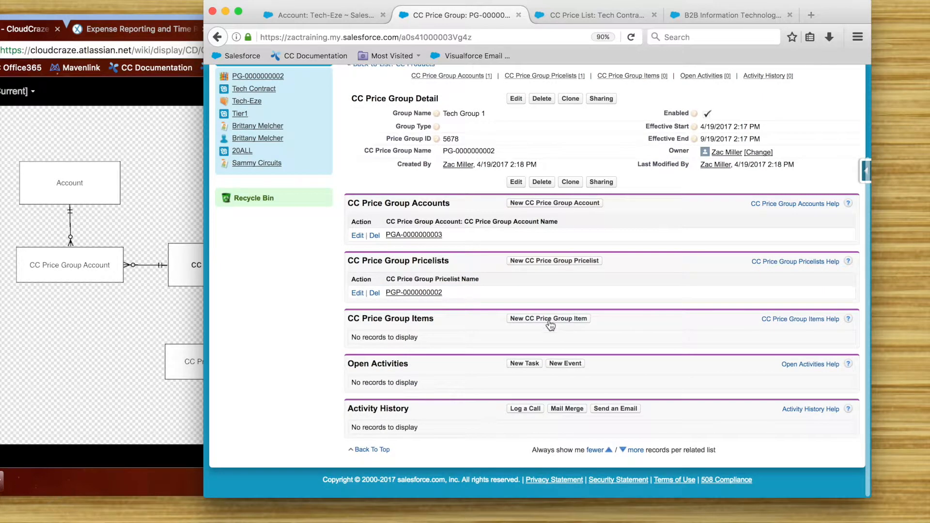
pyautogui.click(549, 318)
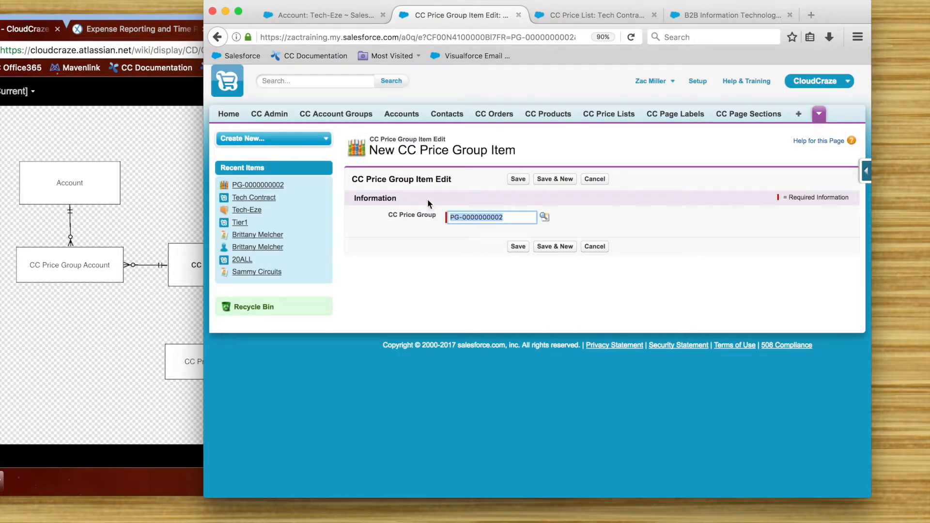
# Step: Add the Product, Quantity, Enabled, Effective Start and Effective End fields to the Information section of the CC Price Group Item layout and save it
pyautogui.click(865, 172)
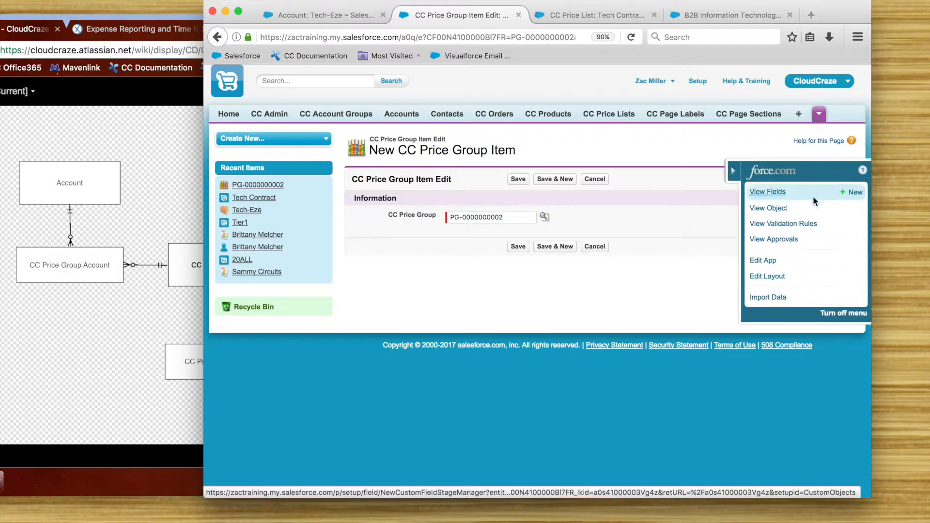
pyautogui.click(763, 276)
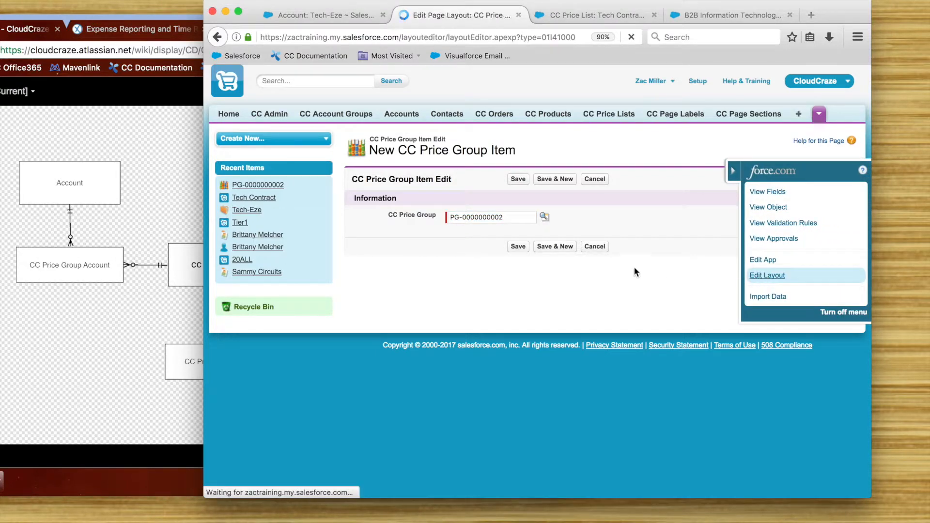
pyautogui.scroll(-4, 533, 242)
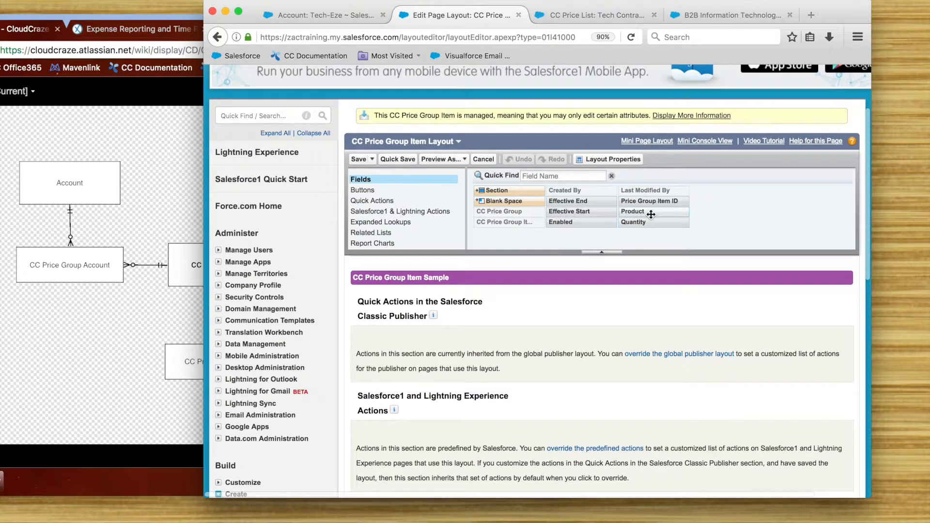
pyautogui.scroll(-10, 649, 218)
pyautogui.scroll(-2, 644, 224)
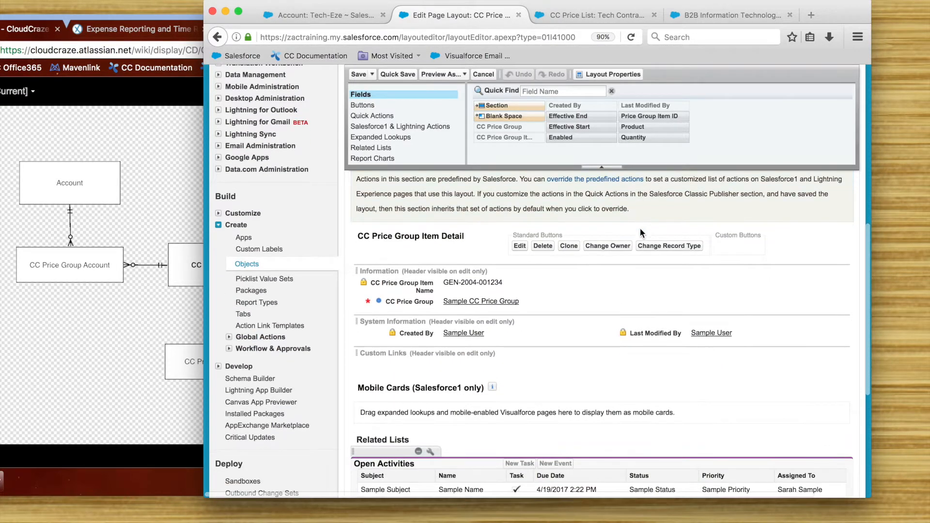
pyautogui.moveTo(639, 127); pyautogui.dragTo(768, 272)
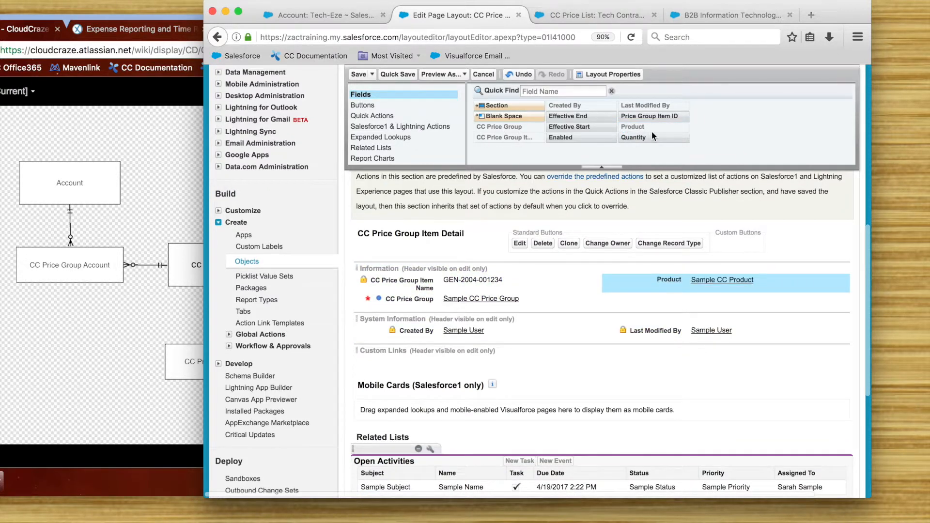
pyautogui.moveTo(649, 137); pyautogui.dragTo(712, 297)
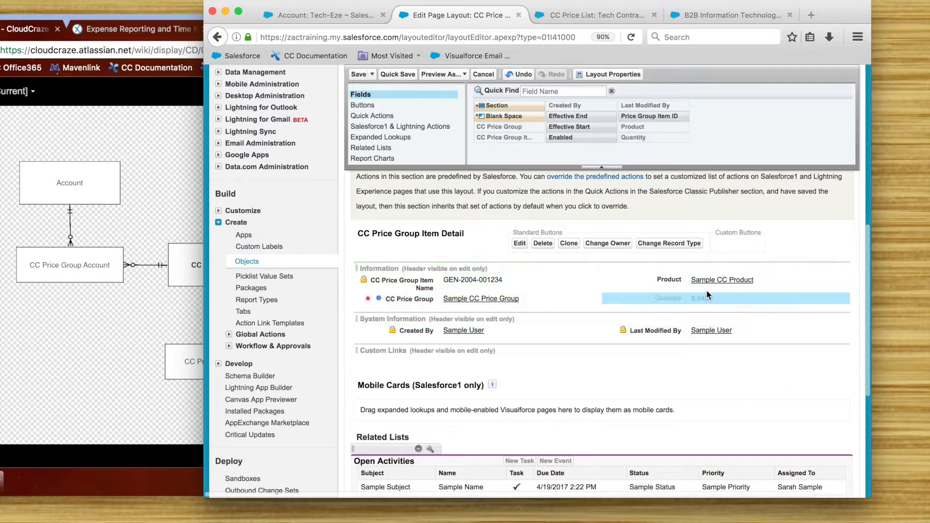
pyautogui.moveTo(564, 139); pyautogui.dragTo(478, 310)
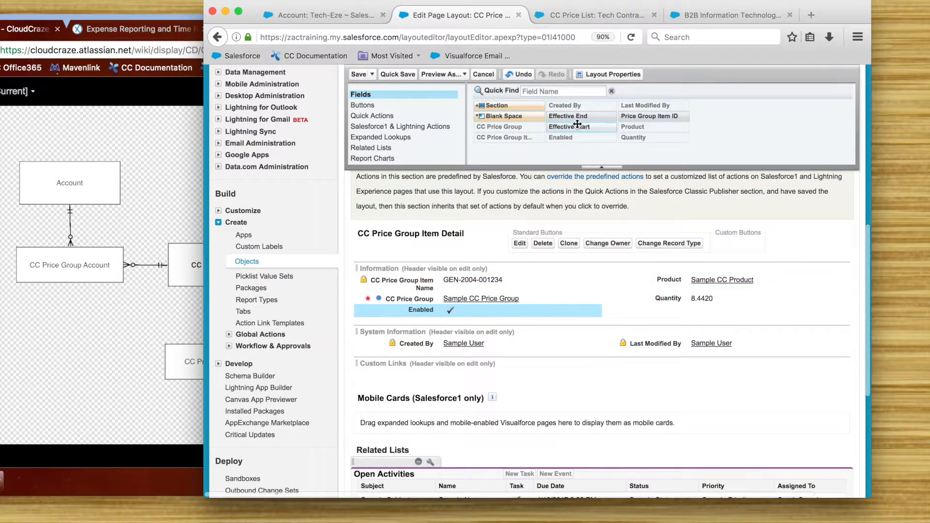
pyautogui.moveTo(569, 126); pyautogui.dragTo(697, 312)
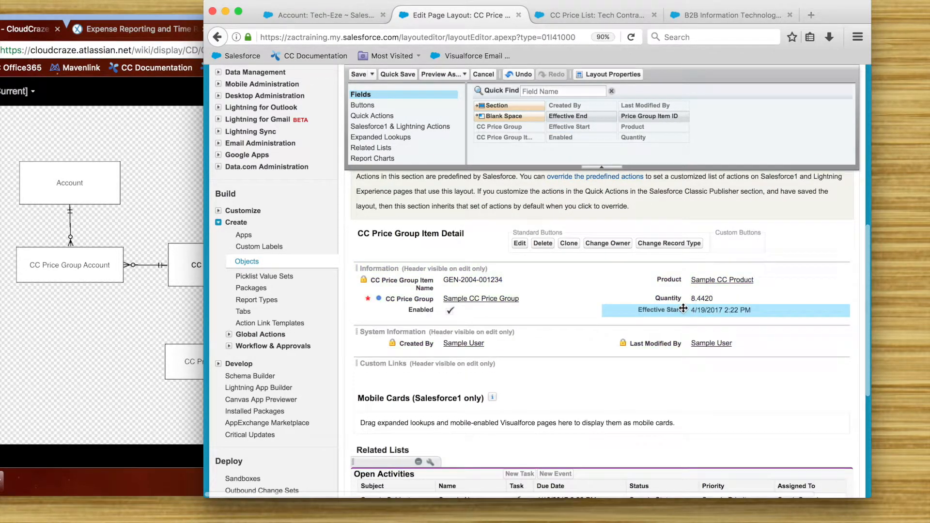
pyautogui.moveTo(581, 116); pyautogui.dragTo(629, 339)
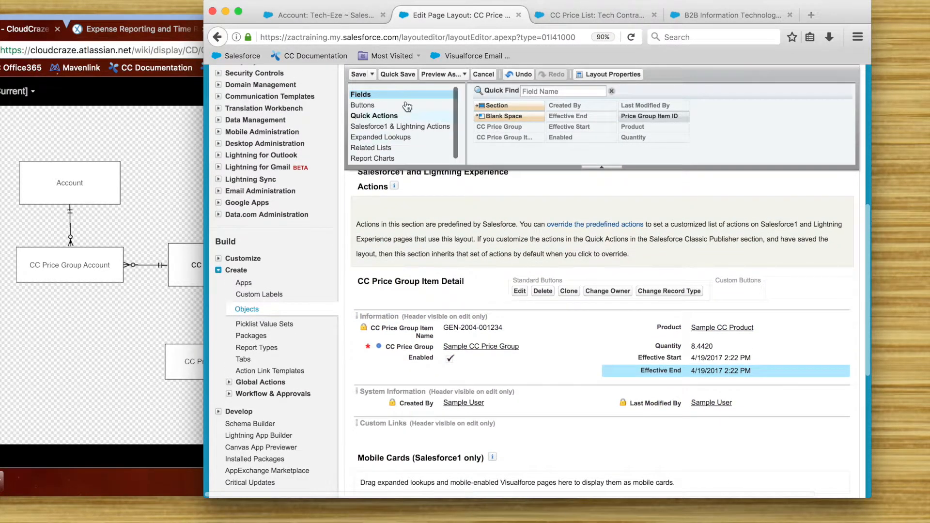
pyautogui.click(359, 74)
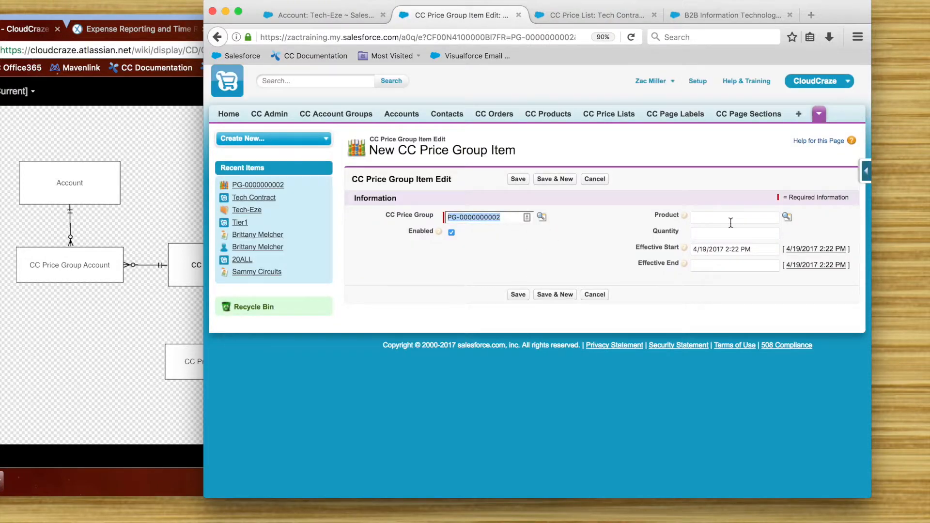
pyautogui.click(731, 223)
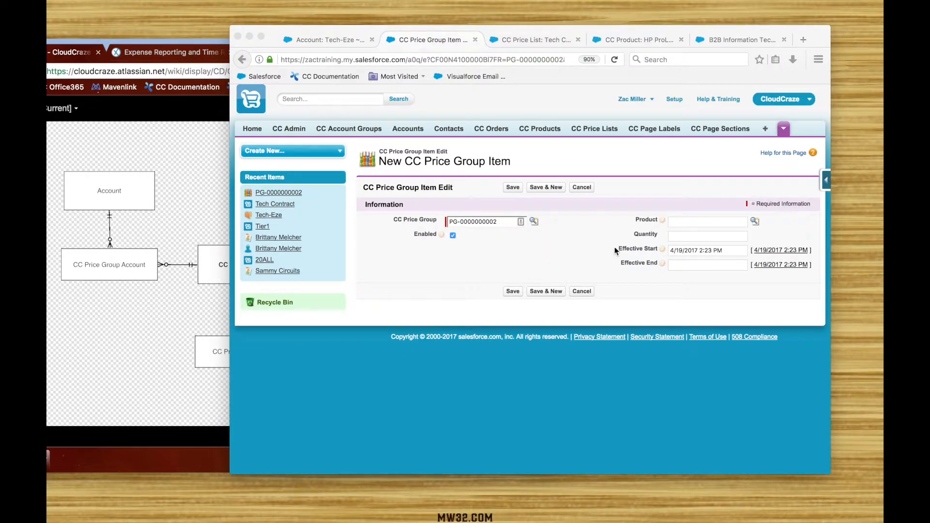
# Step: Look up "*microserver*" and select HP ProLiant MicroServer - Athlon II Neo N36L 1.3 GHz as the price group item's product
pyautogui.click(699, 221)
pyautogui.write('microserver')
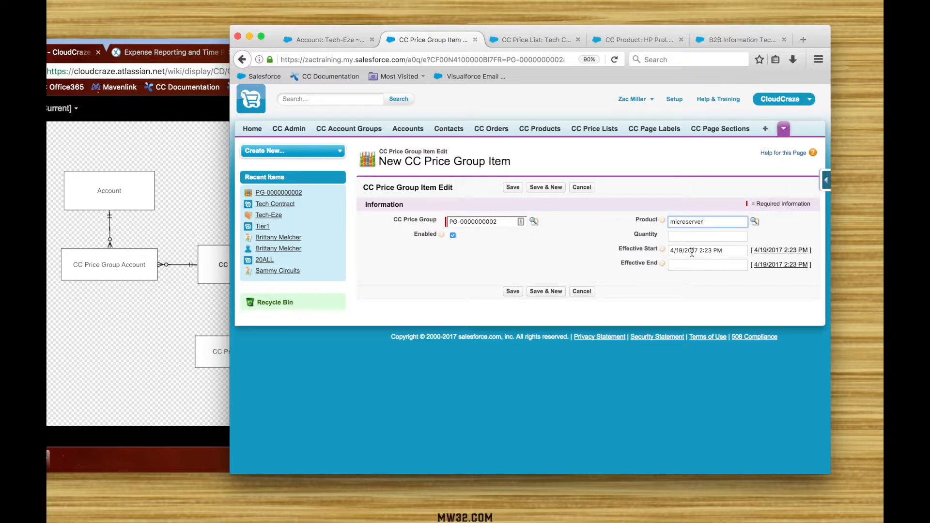
pyautogui.click(755, 222)
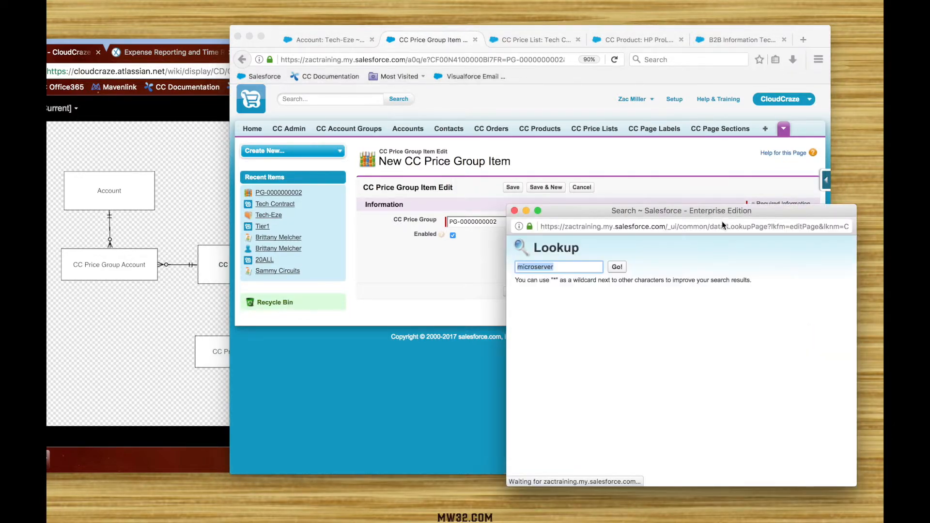
pyautogui.click(585, 268)
pyautogui.click(518, 268)
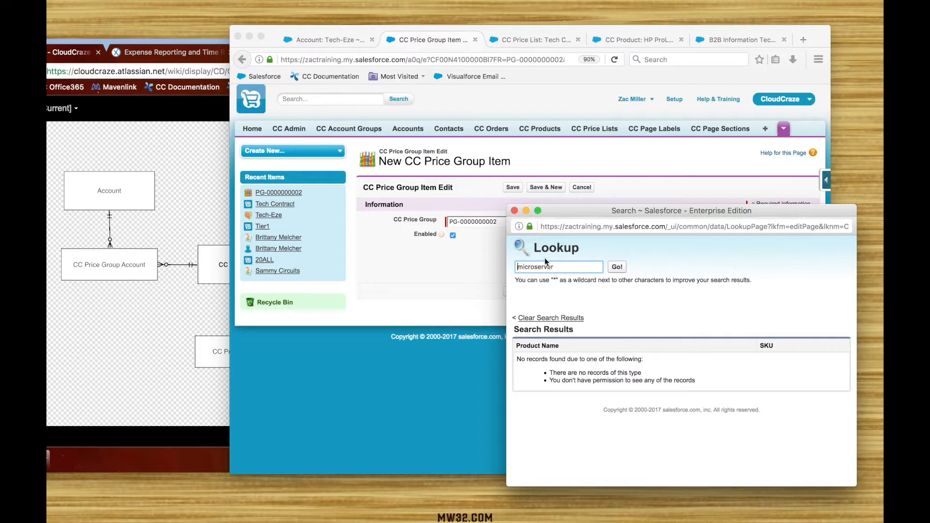
pyautogui.write('*')
pyautogui.write('*')
pyautogui.press('Return')
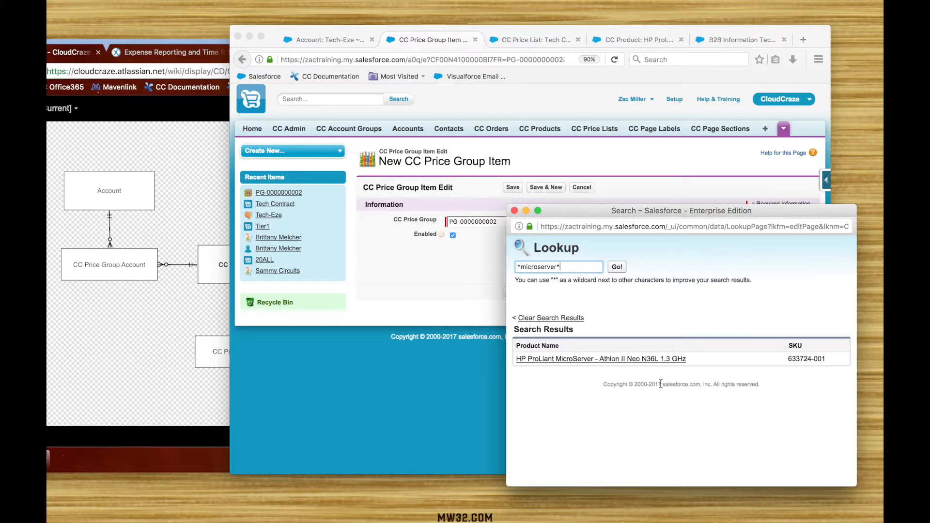
pyautogui.click(567, 359)
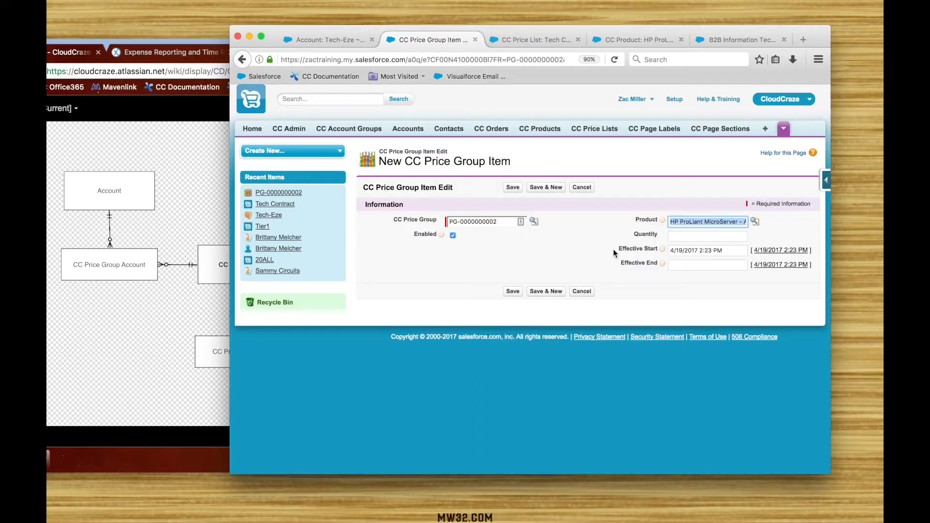
# Step: Set the price group item's quantity to 500 and effective end date to 9/19/2017, and save the record
pyautogui.press('Tab')
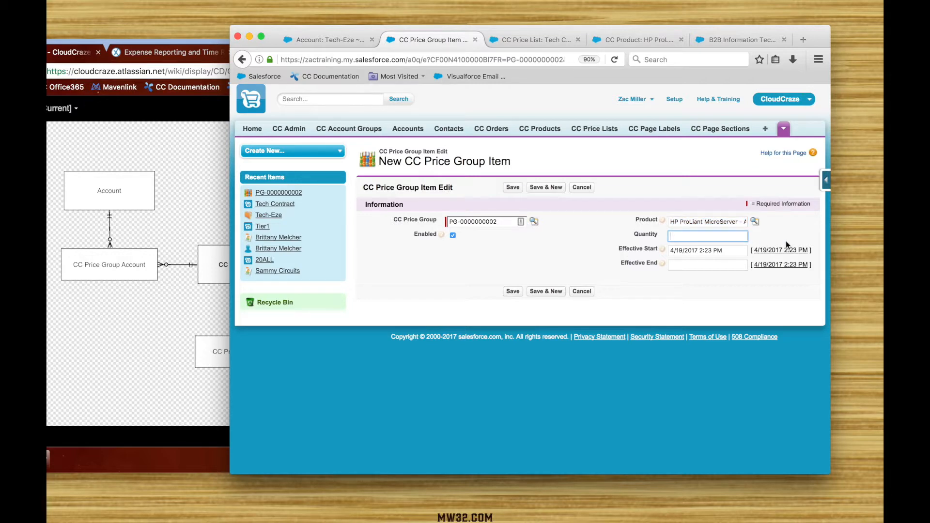
pyautogui.write('500')
pyautogui.click(703, 266)
pyautogui.click(606, 255)
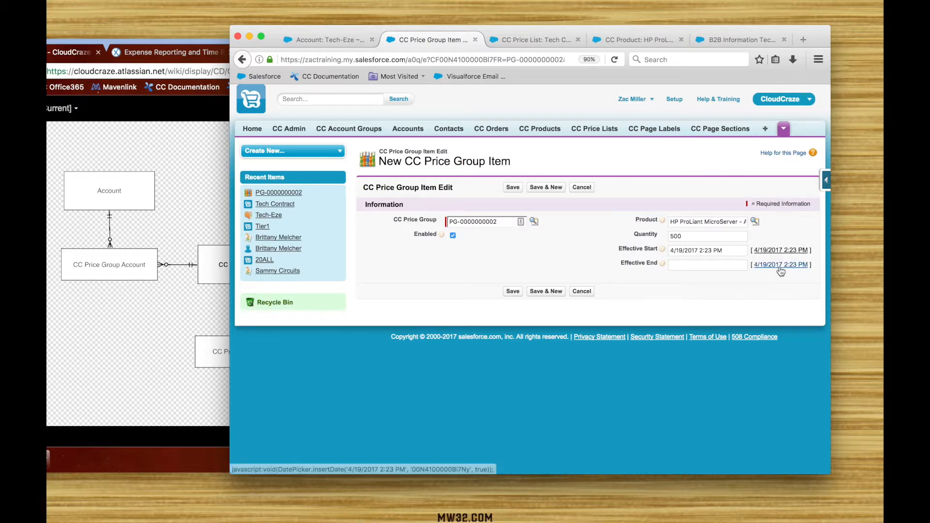
pyautogui.click(739, 266)
pyautogui.click(741, 280)
pyautogui.click(740, 280)
pyautogui.click(740, 280)
pyautogui.click(740, 280)
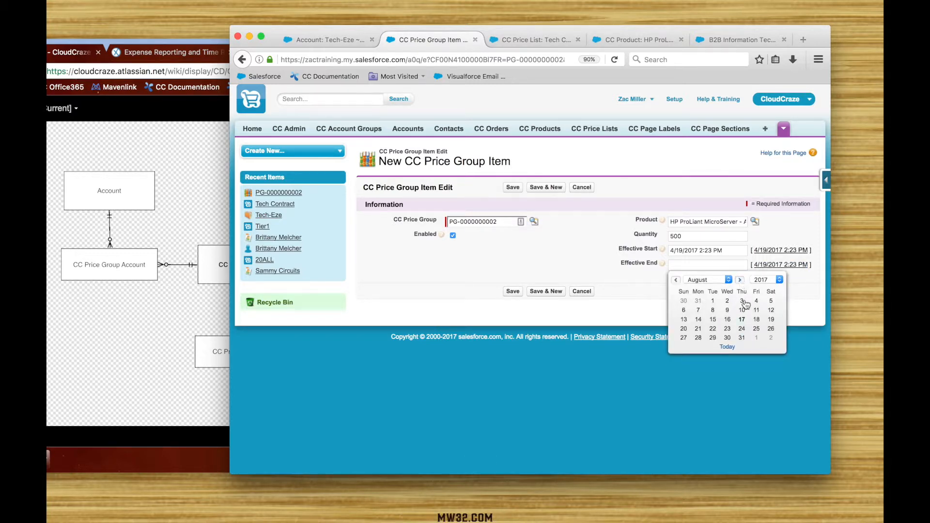
pyautogui.click(740, 280)
pyautogui.click(712, 328)
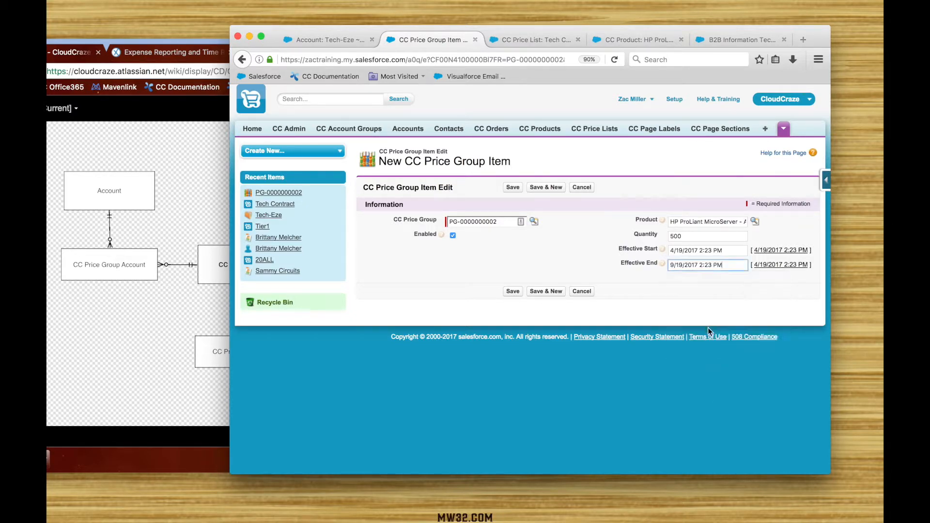
pyautogui.click(513, 290)
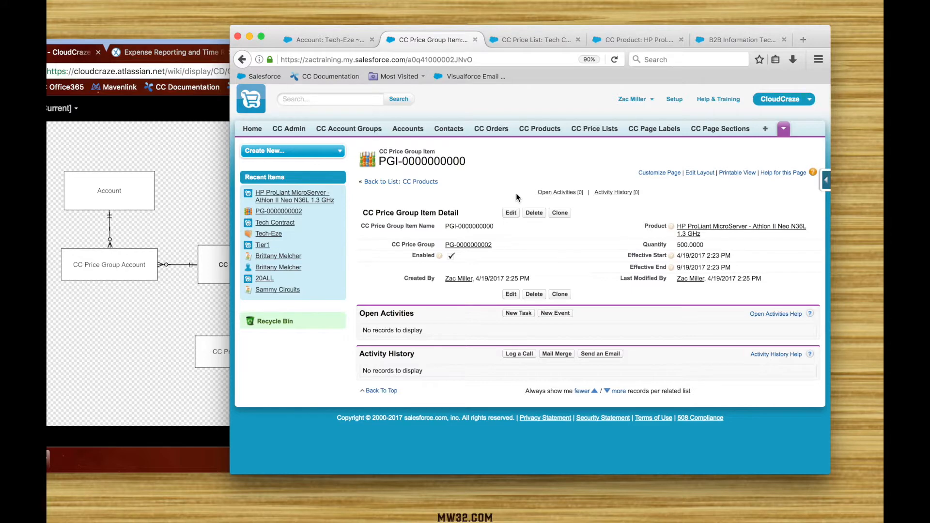
# Step: Return to the price group record and compare its accounts, pricelists and items lists with the price group data model diagram
pyautogui.click(474, 245)
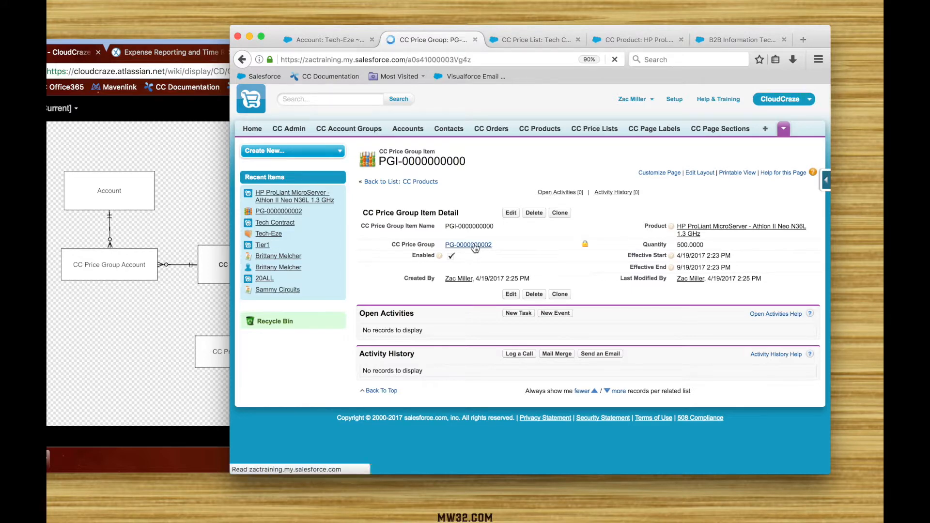
pyautogui.scroll(-5, 557, 261)
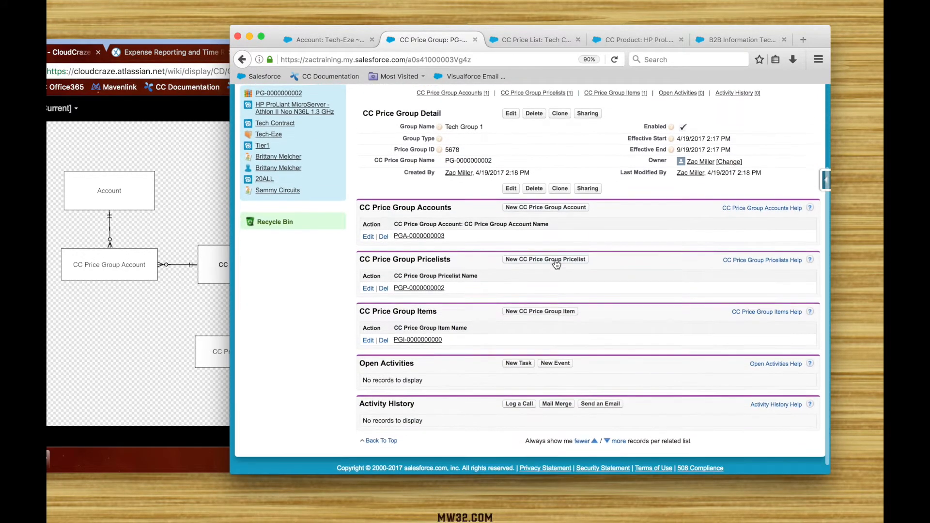
pyautogui.scroll(-1, 556, 263)
pyautogui.click(167, 324)
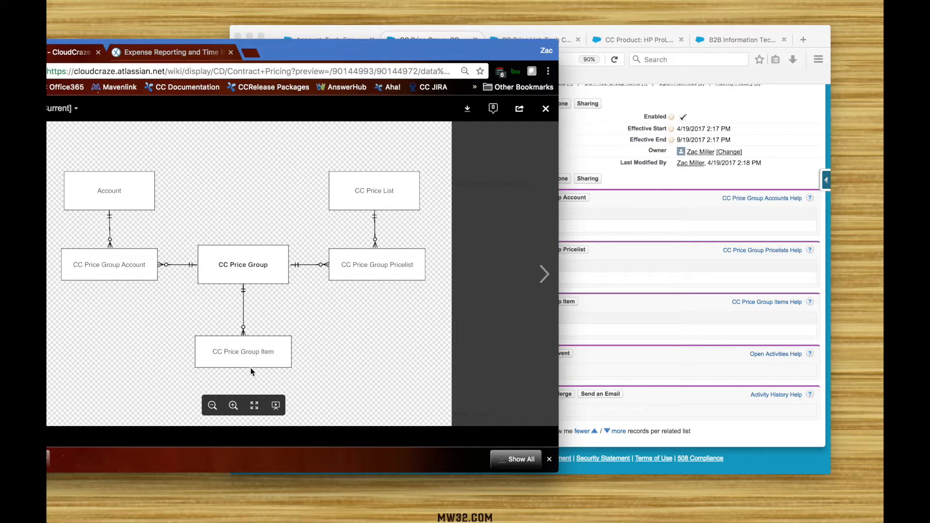
pyautogui.click(661, 206)
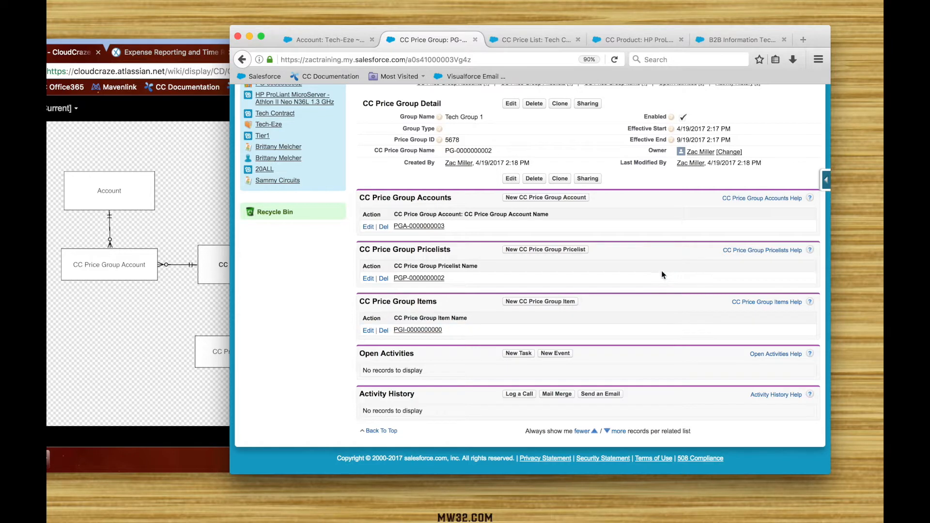
pyautogui.scroll(5, 661, 269)
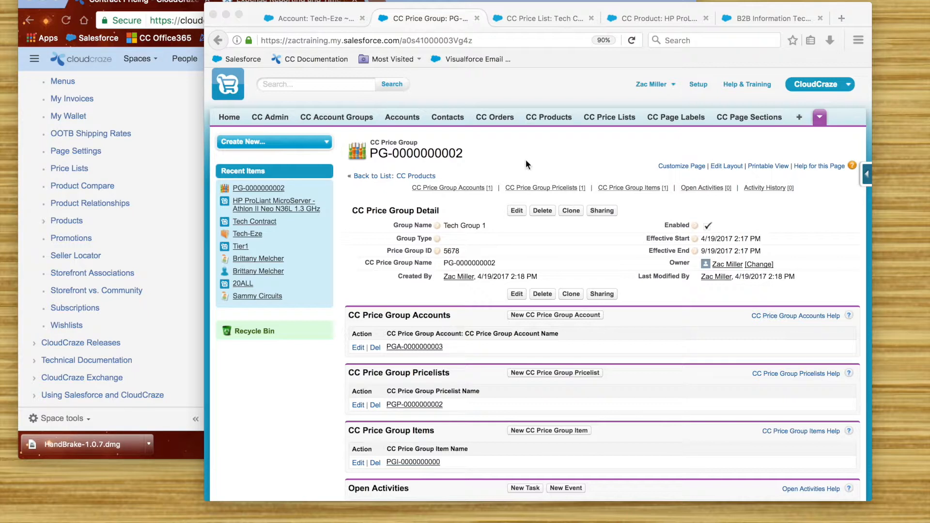
# Step: Set the price group's Group Type to Contract and save the record
pyautogui.click(476, 241)
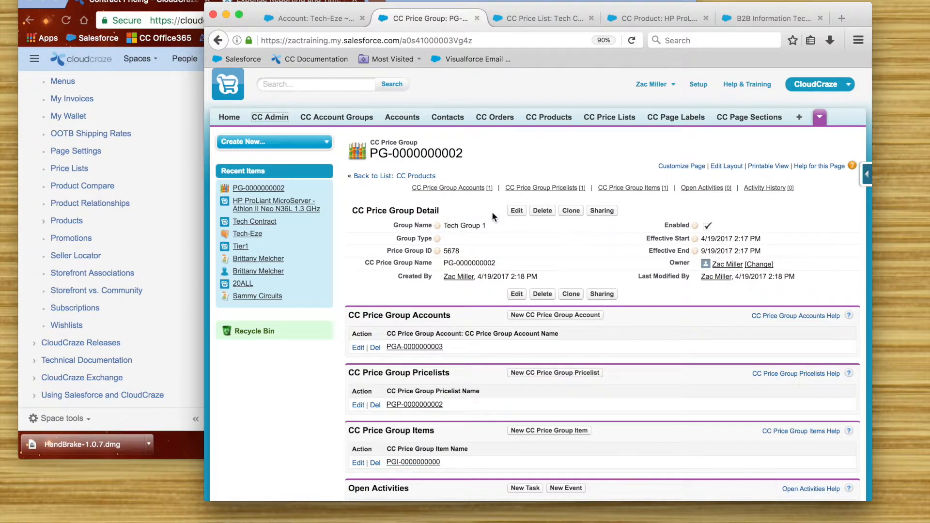
pyautogui.doubleClick(475, 238)
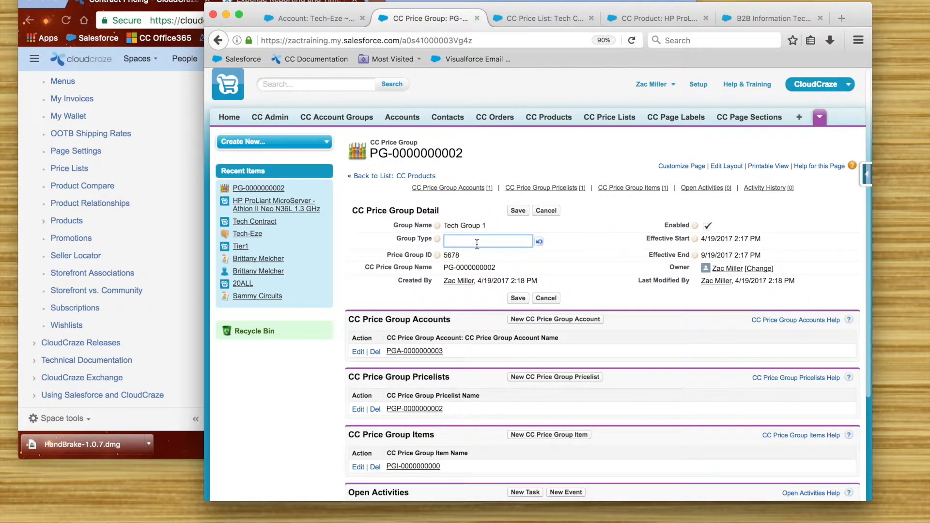
pyautogui.write('c')
pyautogui.write('Contract')
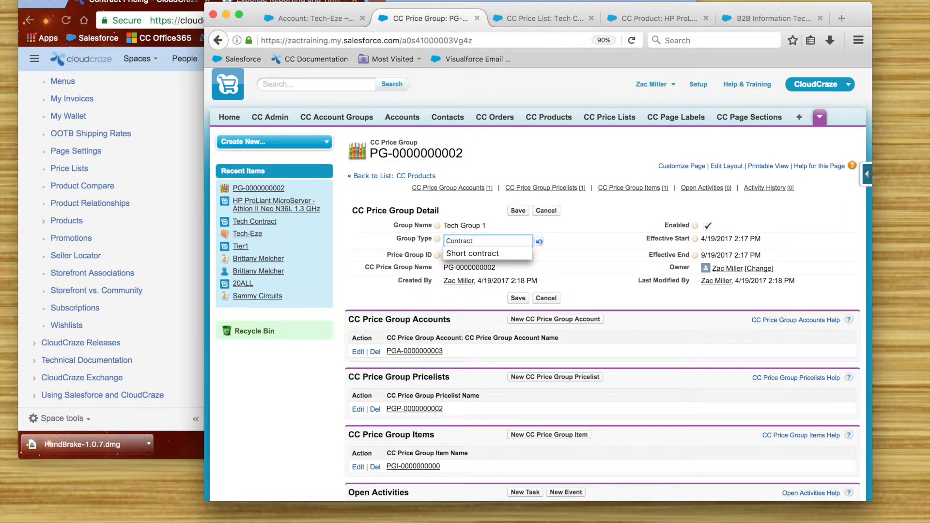
pyautogui.click(511, 217)
pyautogui.click(518, 211)
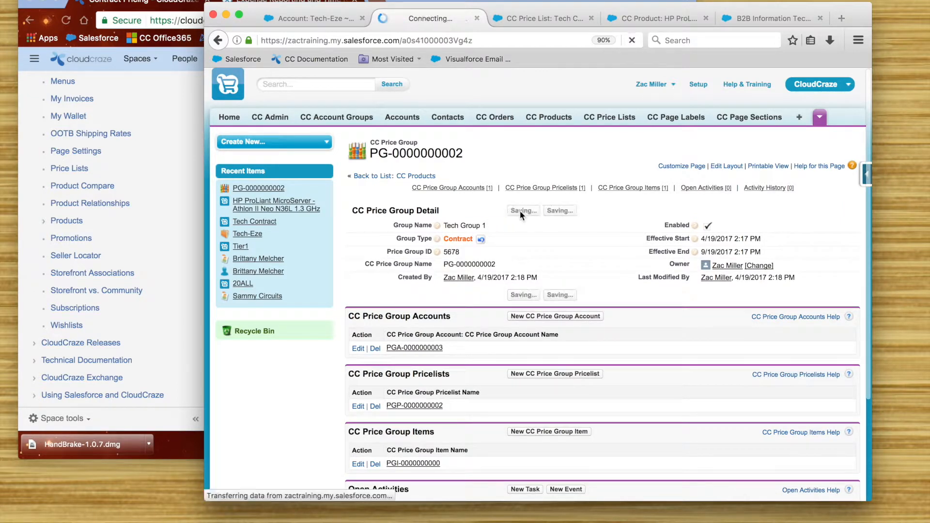
# Step: Switch to the Contract Pricing documentation in Chrome, review the Price Group page settings under Page Configurations, and return to Firefox
pyautogui.press('super+Tab')
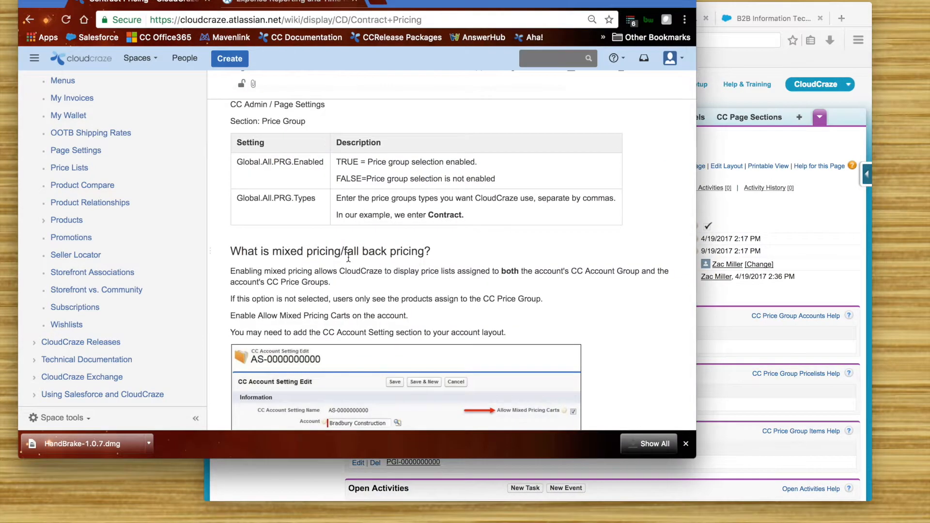
pyautogui.scroll(1, 317, 190)
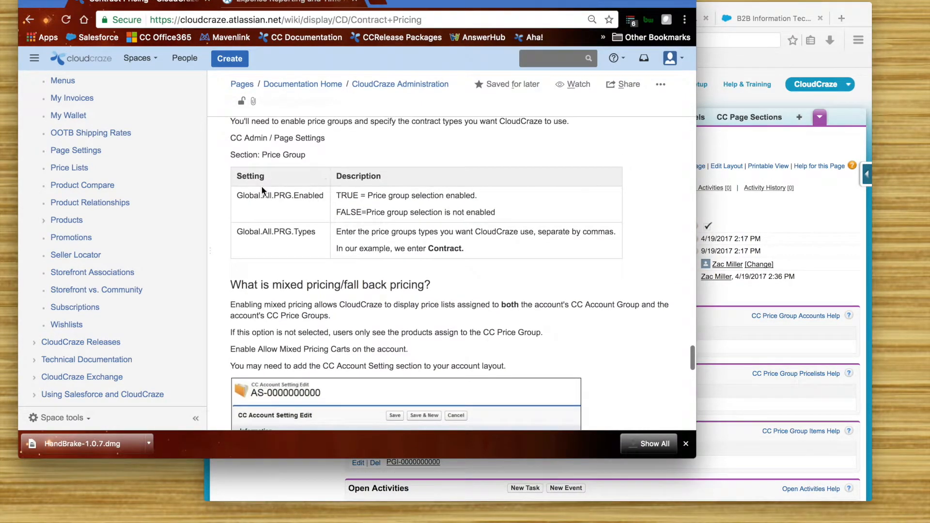
pyautogui.scroll(2, 420, 199)
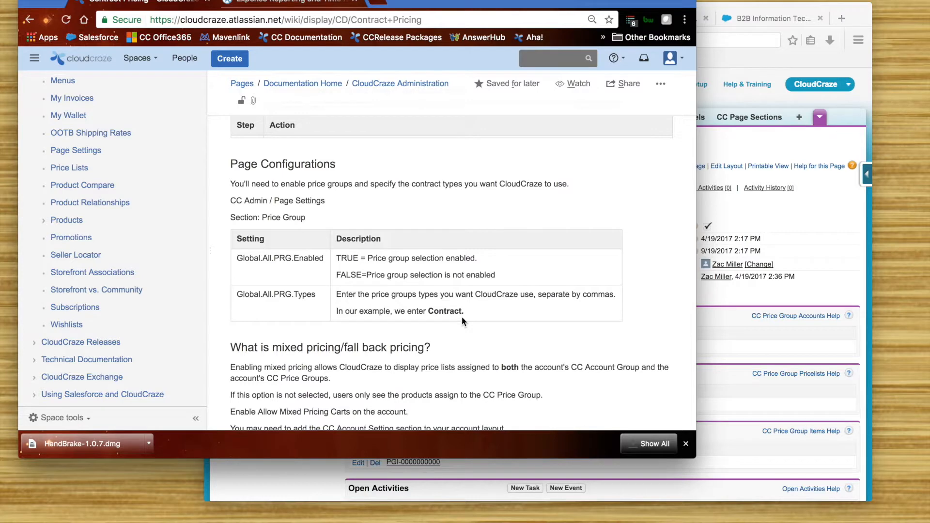
pyautogui.click(752, 9)
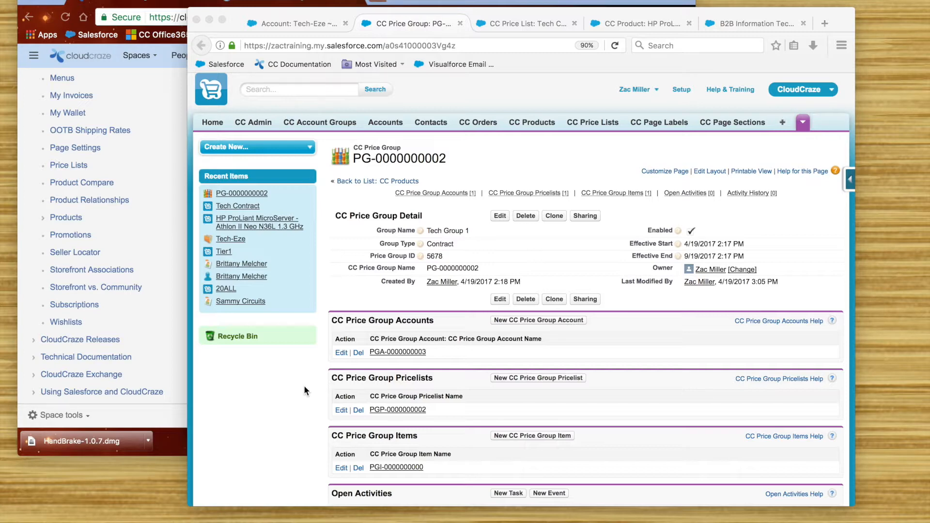
# Step: Open the DefaultStore storefront and examine the spotlight products' prices without the price group applied
pyautogui.click(753, 22)
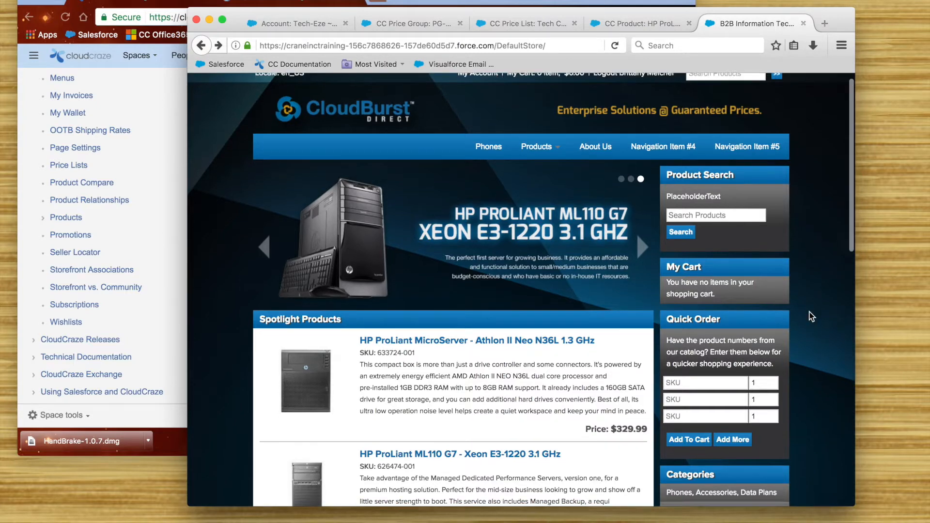
pyautogui.scroll(-5, 810, 314)
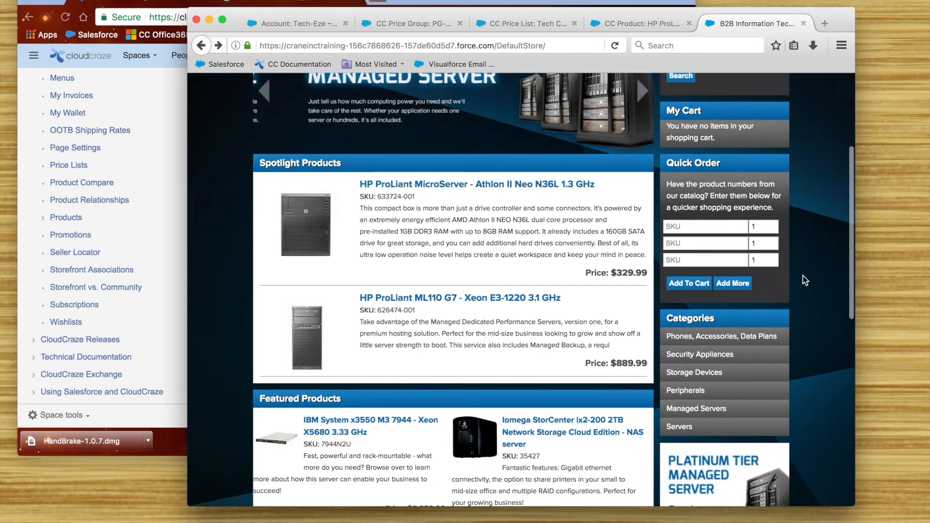
pyautogui.scroll(3, 644, 347)
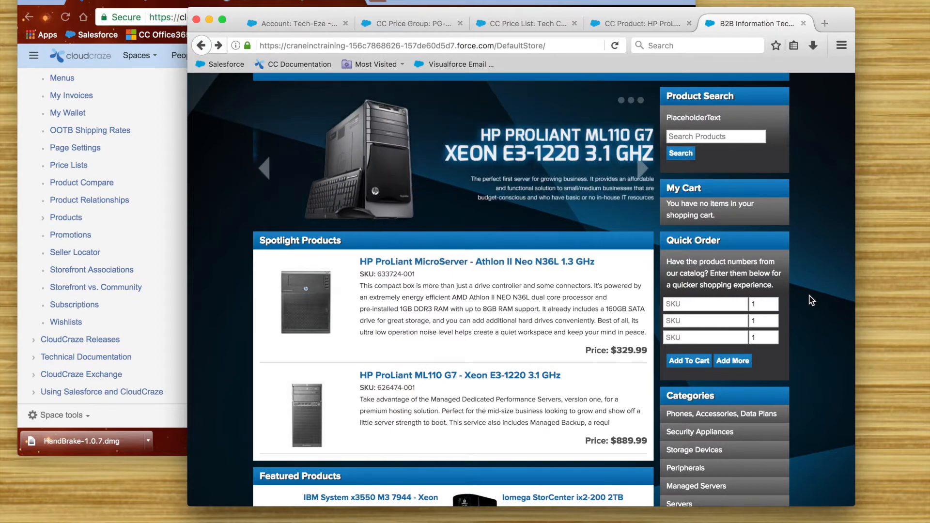
pyautogui.scroll(3, 807, 210)
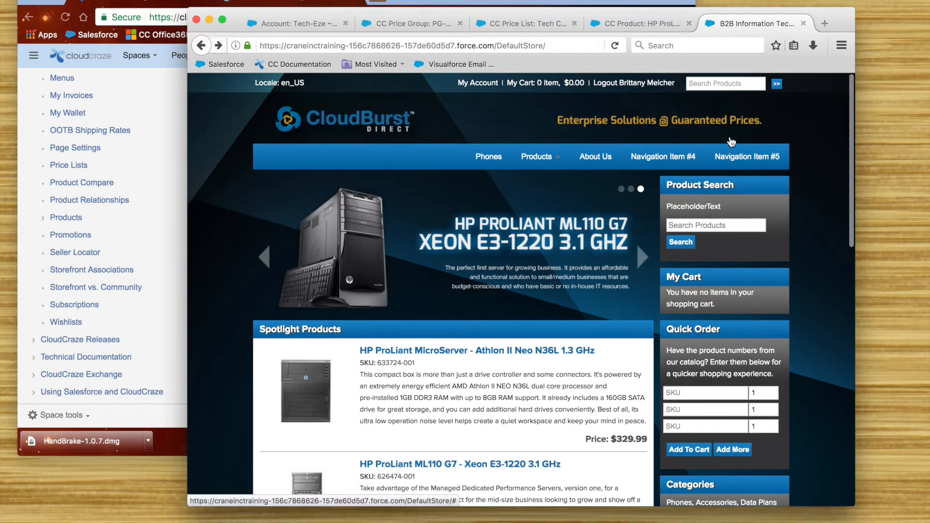
# Step: Copy the price group's record ID from its URL and load the storefront address ending in DefaultStore?grid=a0s41000003Vg4z
pyautogui.click(422, 23)
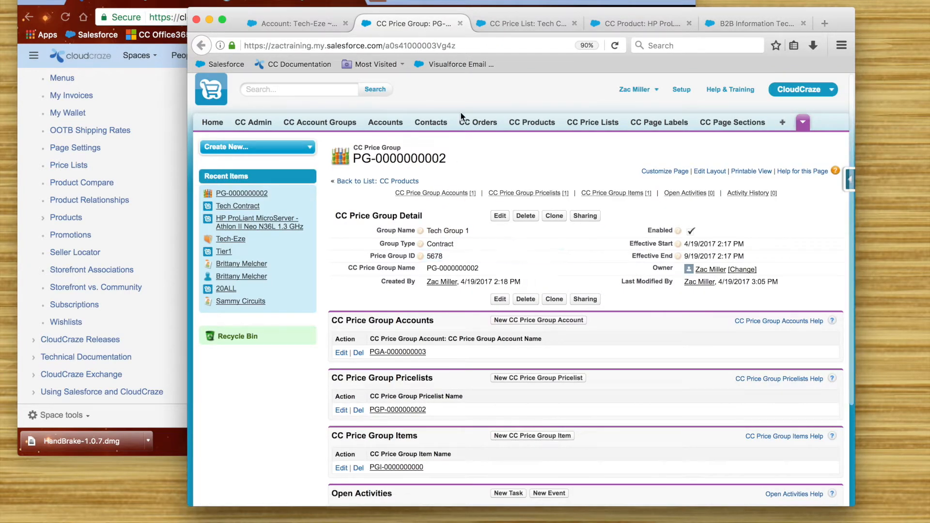
pyautogui.moveTo(467, 45); pyautogui.dragTo(384, 44)
pyautogui.hotkey('ctrl', 'c')
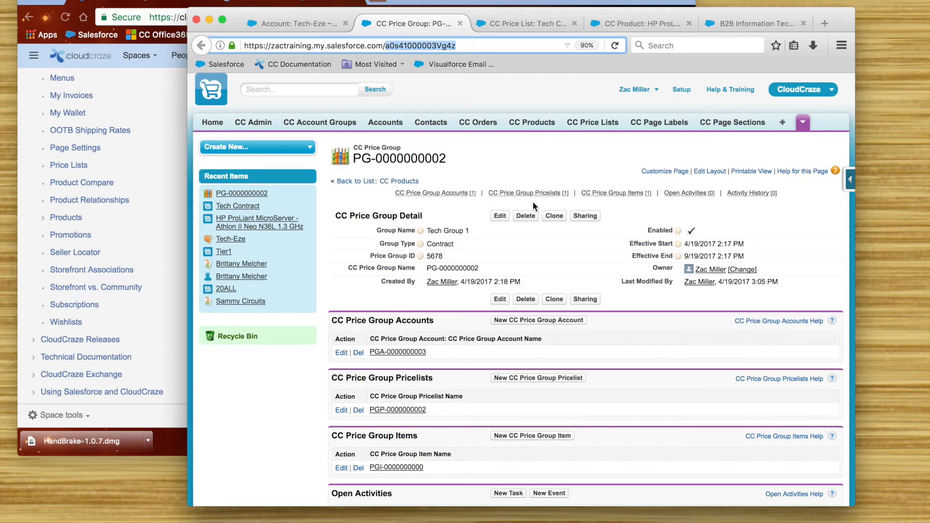
pyautogui.click(762, 24)
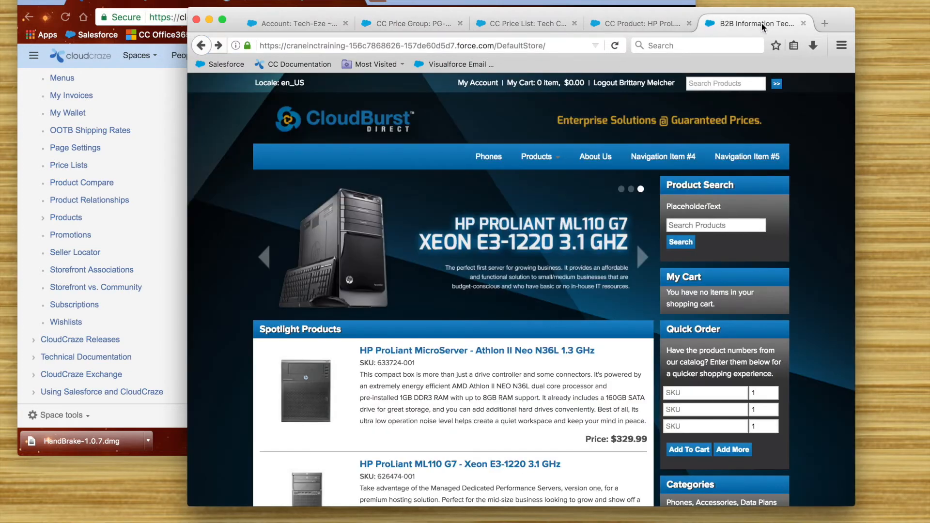
pyautogui.click(562, 46)
pyautogui.press('BackSpace')
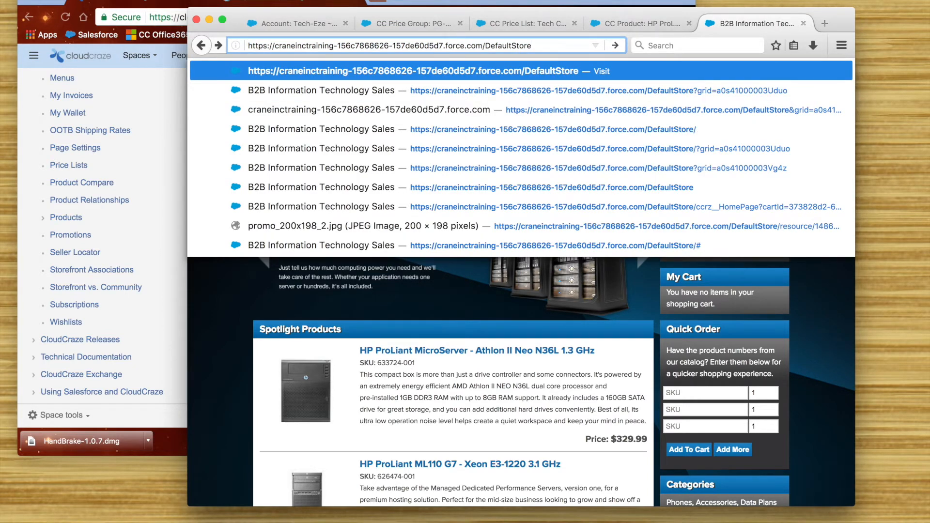
pyautogui.write('?gr')
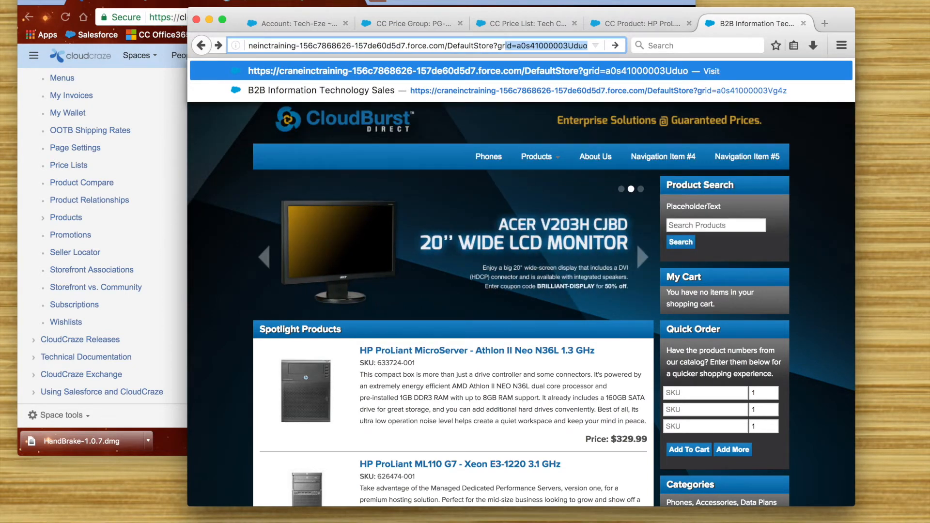
pyautogui.write('id=')
pyautogui.hotkey('ctrl', 'v')
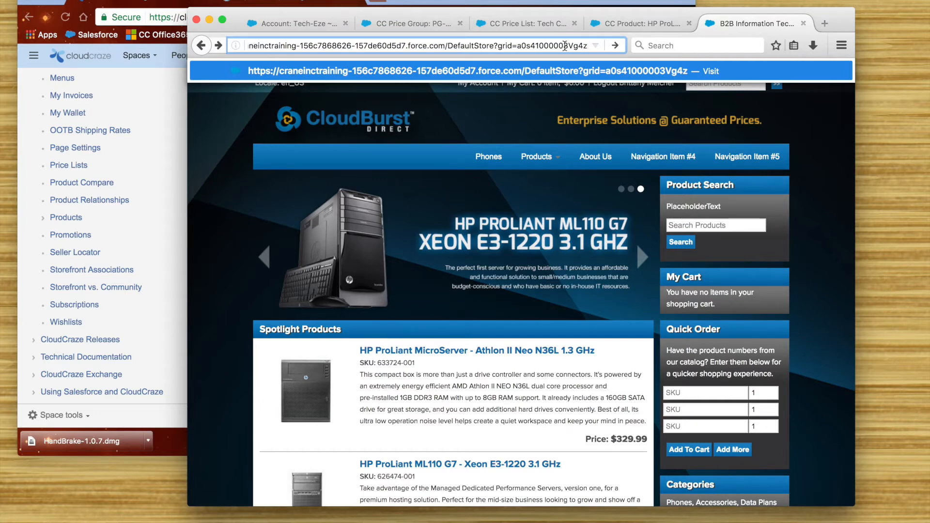
pyautogui.press('Return')
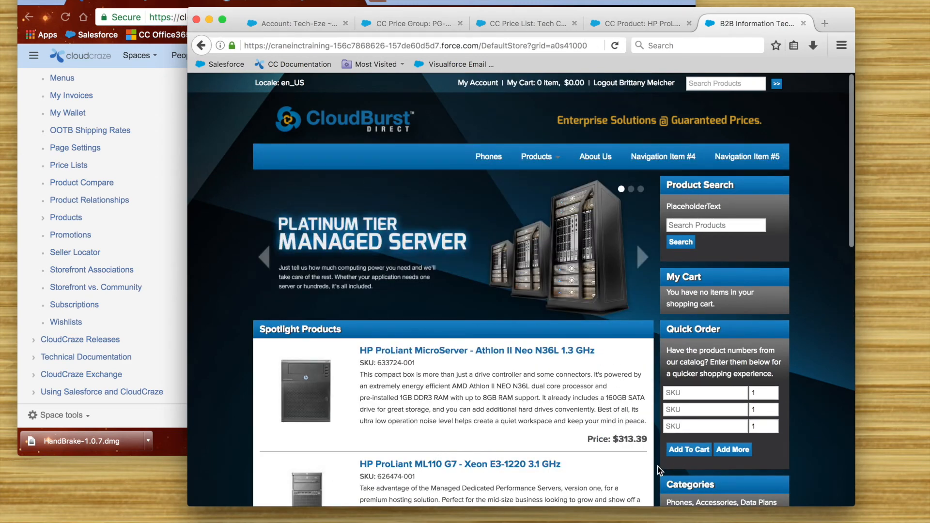
# Step: Examine the spotlight products' prices on the storefront with the price group applied
pyautogui.scroll(-2, 615, 457)
pyautogui.scroll(-1, 615, 456)
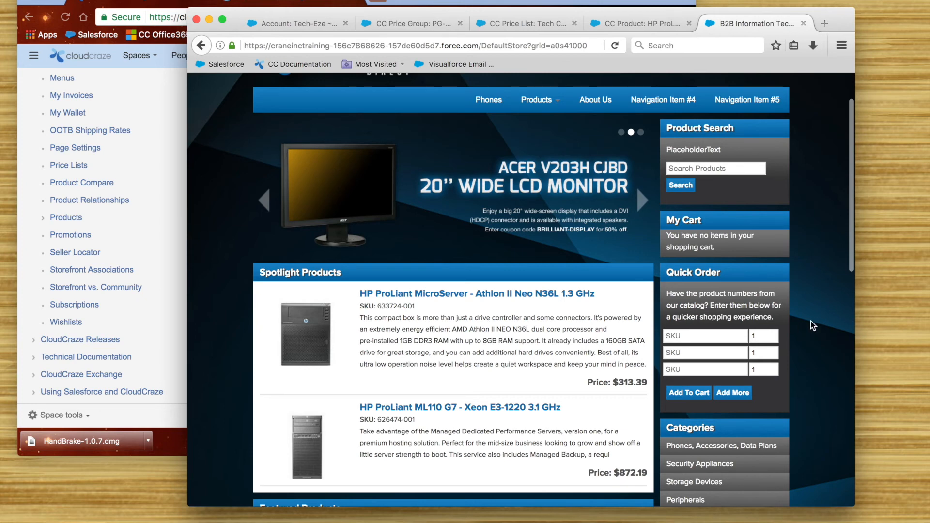
pyautogui.scroll(3, 810, 320)
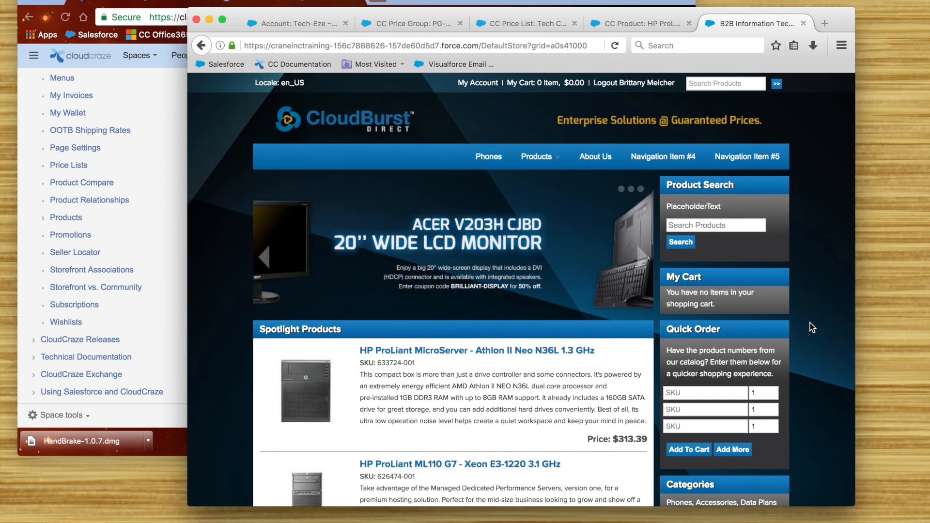